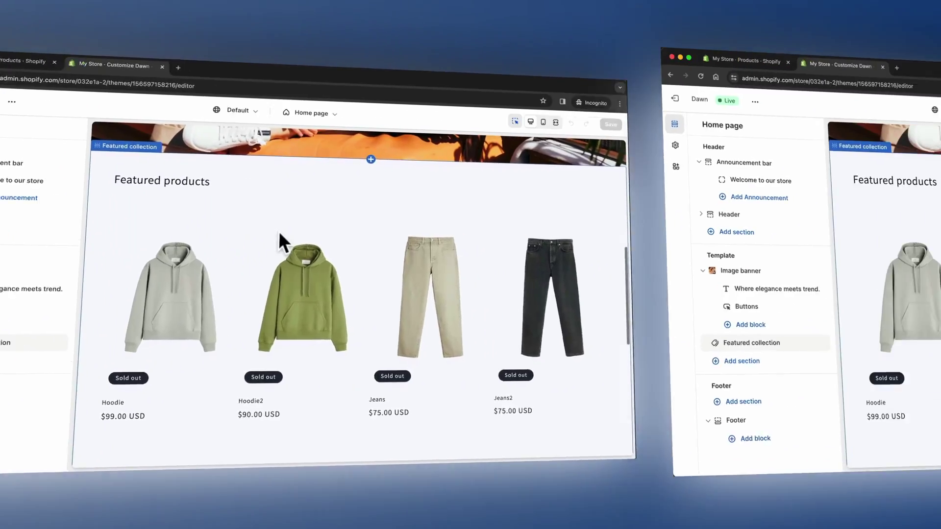
Load the Shopify free-trial page offering a 3-day trial and 3 months at $1/month.
left_click(283, 245)
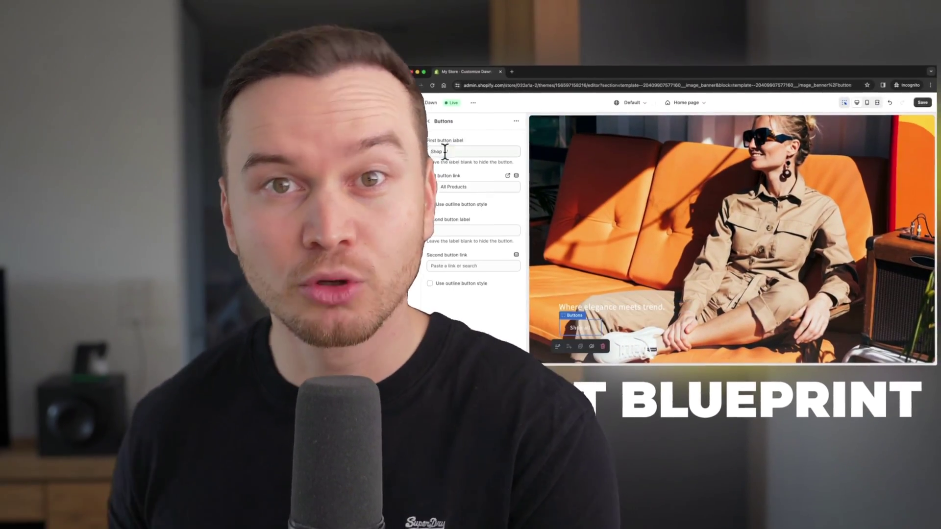
type("now")
scroll(742, 146, "down", 5)
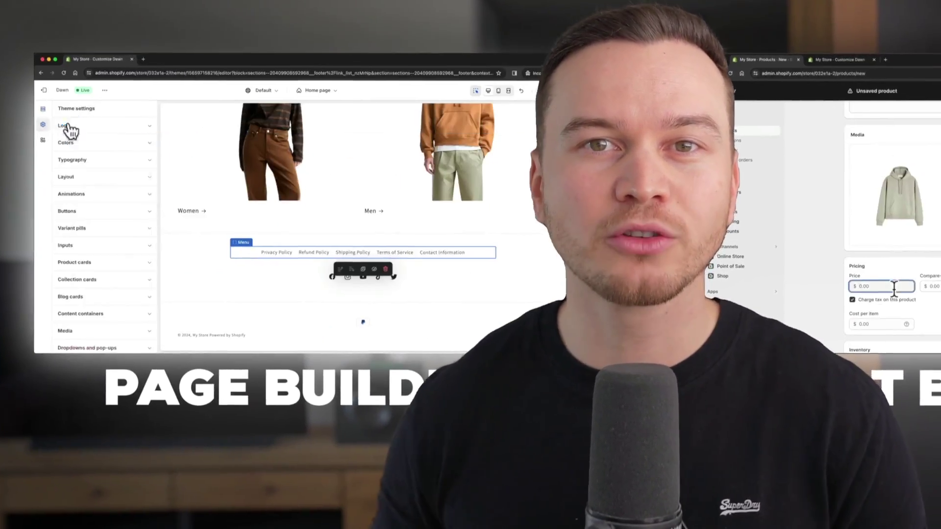
left_click(69, 128)
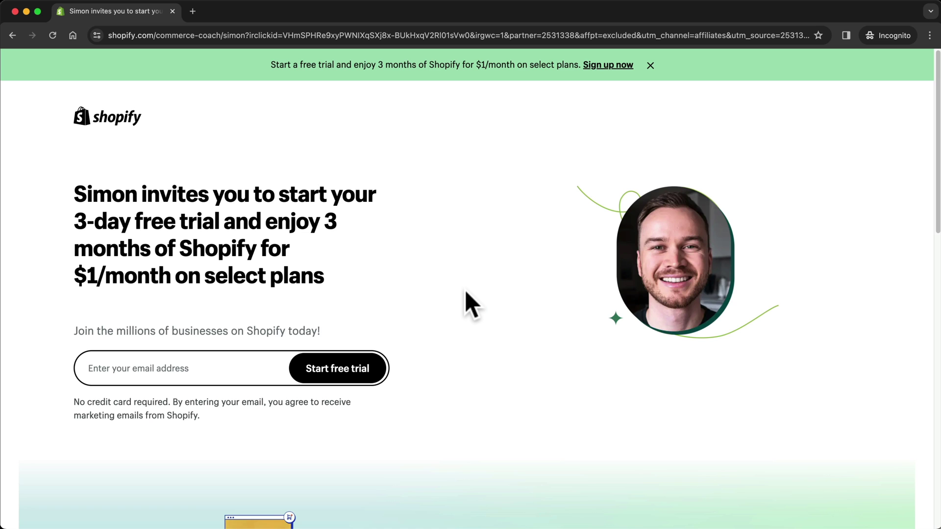
Start the free trial with the pasted e-mail address, choosing 'I'm just starting' to create the store.
left_click(158, 367)
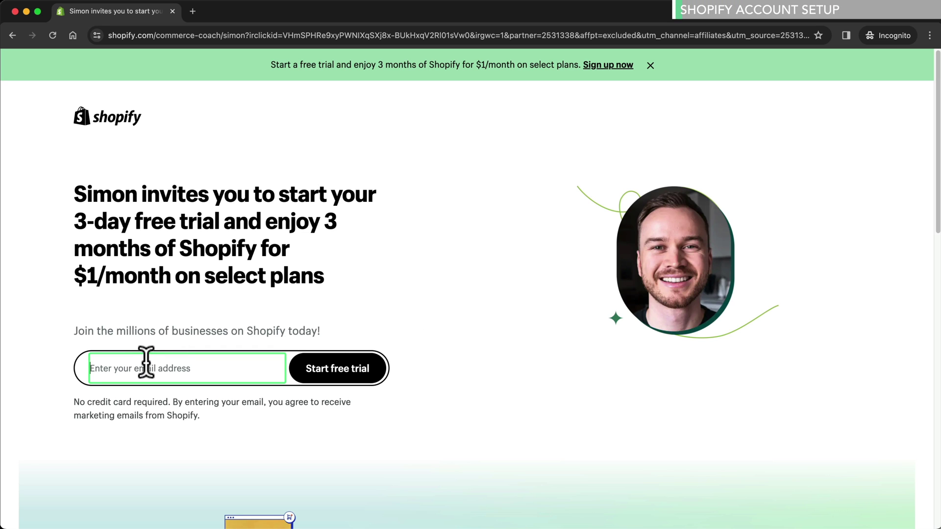
key("super+v")
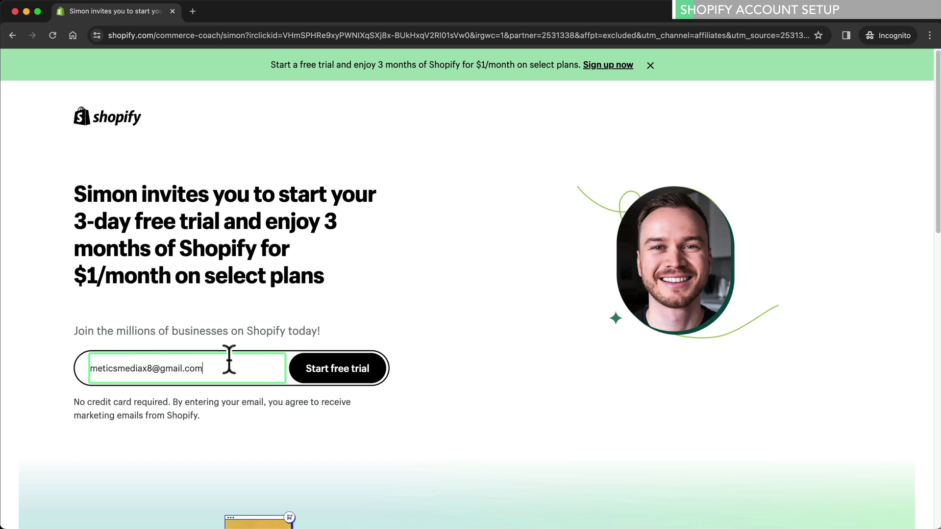
left_click(329, 368)
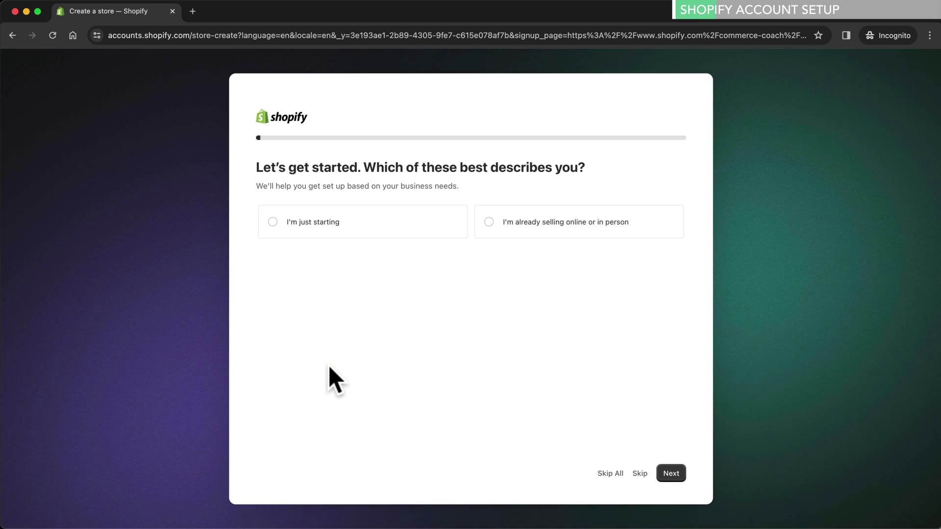
left_click(273, 222)
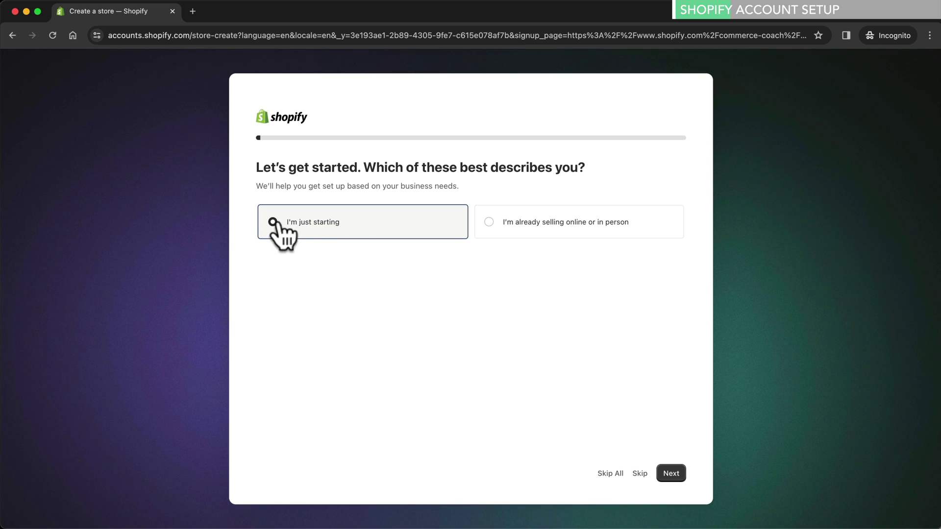
left_click(671, 474)
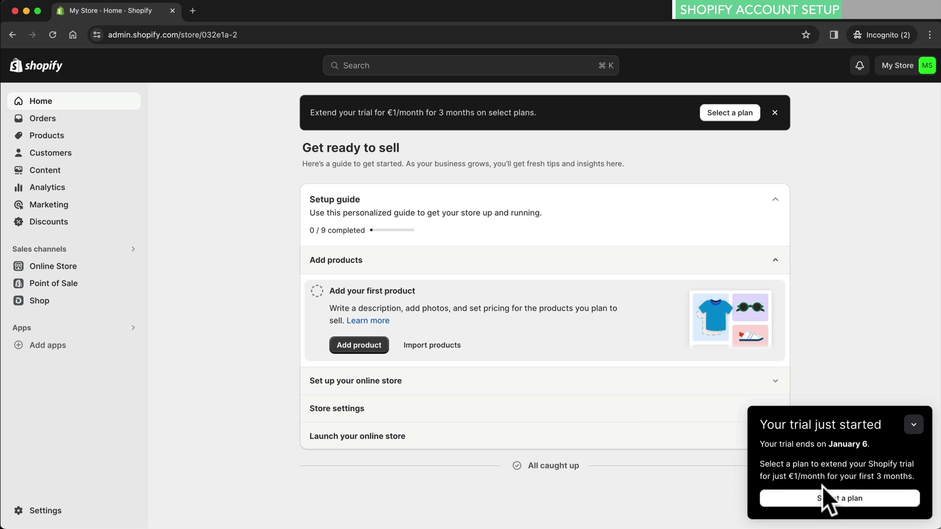
Choose the Basic plan, subscribe with the entered payment details, and confirm the business address.
left_click(841, 499)
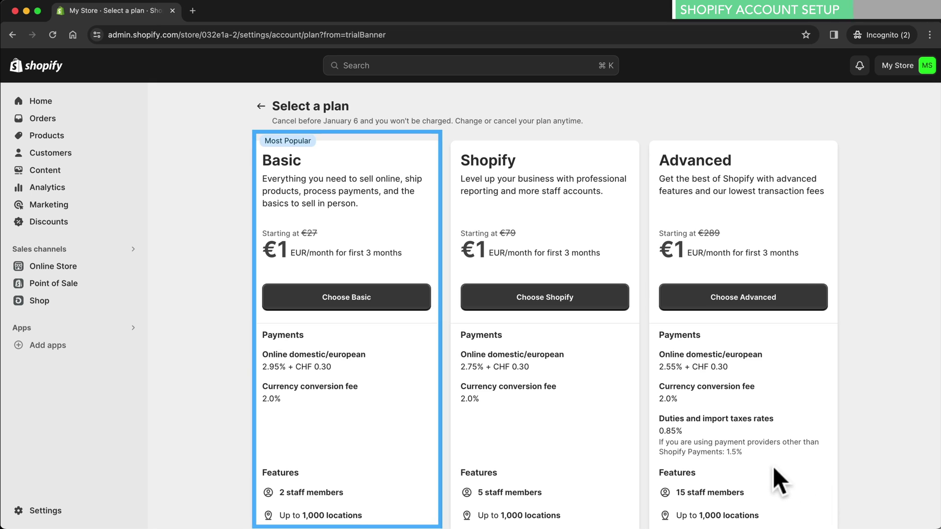
left_click(399, 297)
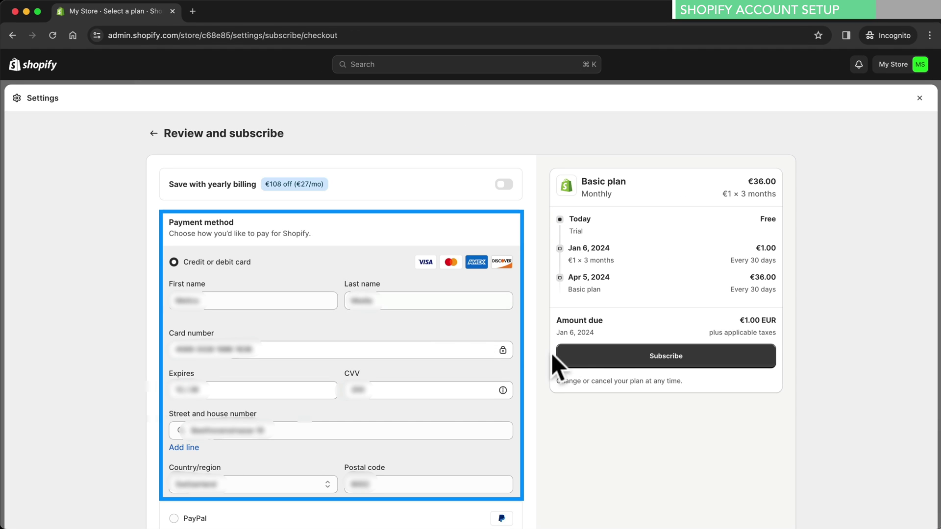
left_click(611, 358)
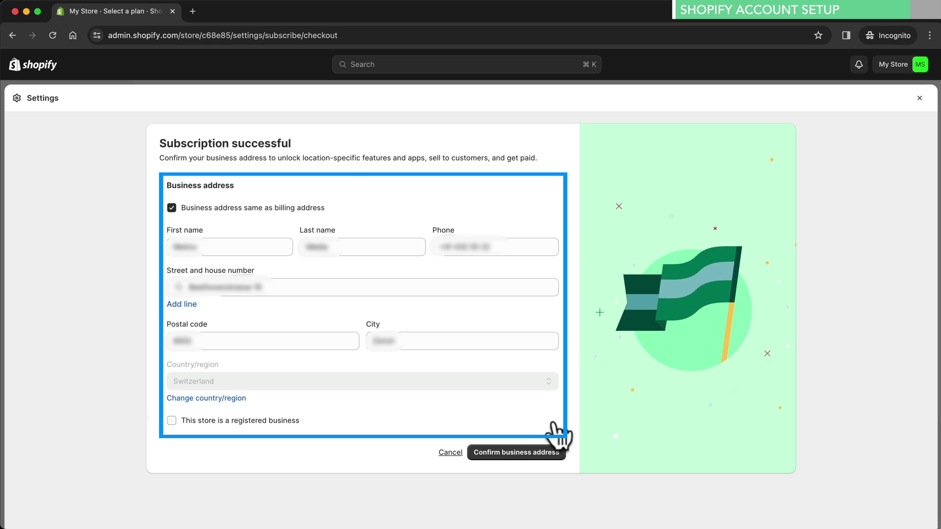
left_click(539, 452)
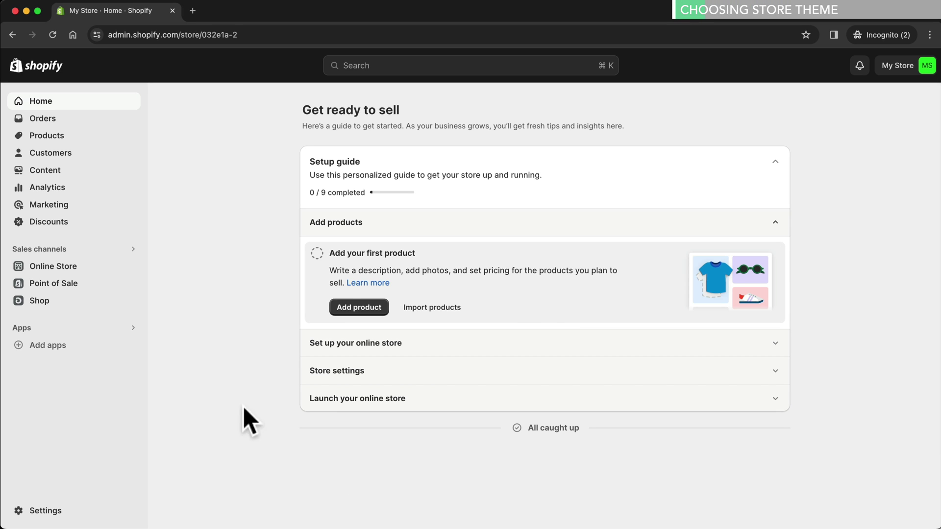
Open the Online Store Themes page and look over Dawn 12.0.0 and the free themes.
left_click(65, 281)
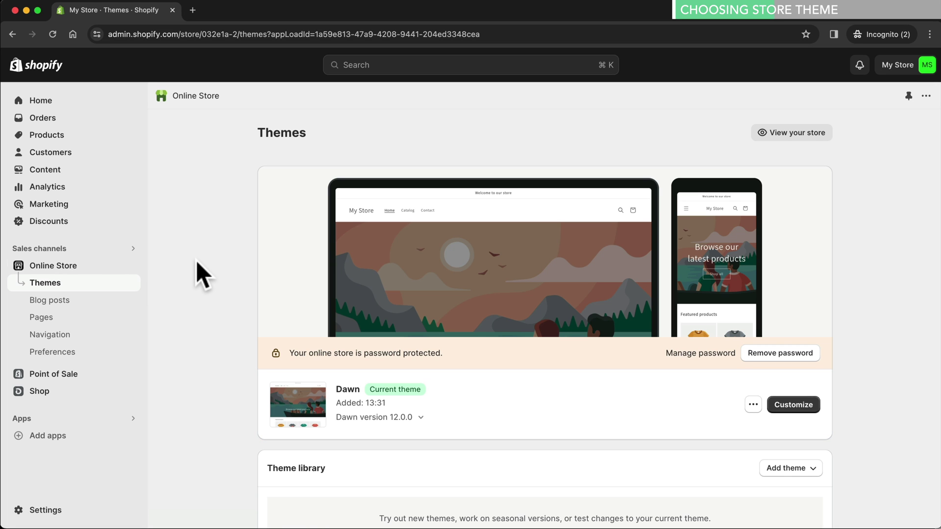
scroll(196, 260, "down", 1)
scroll(196, 261, "down", 5)
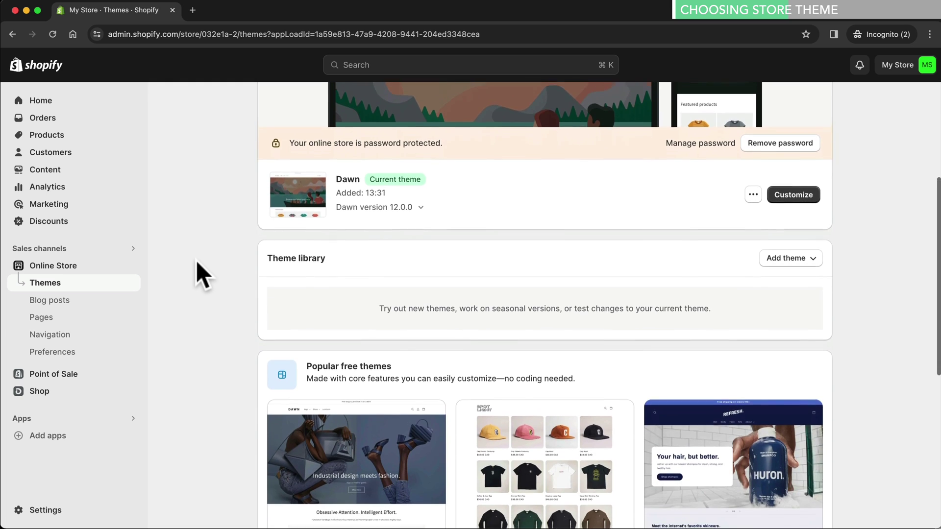
scroll(196, 261, "down", 7)
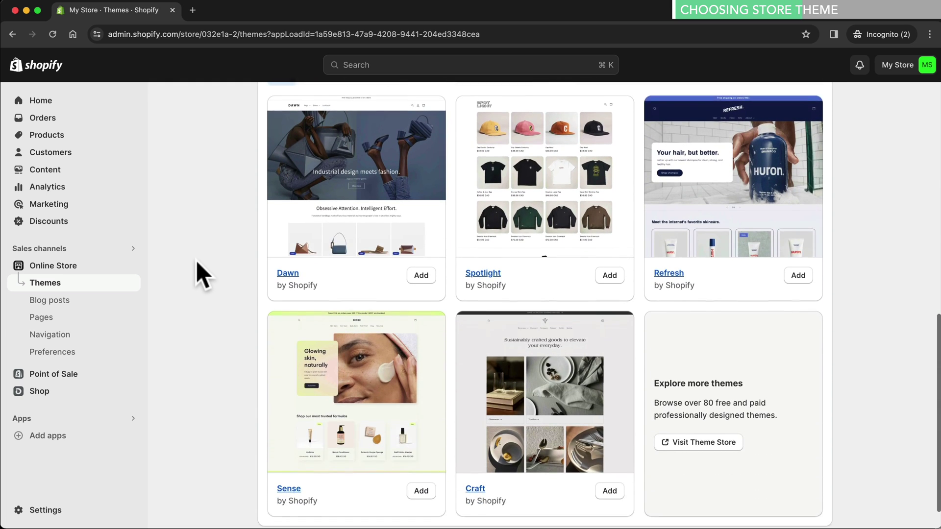
scroll(196, 261, "up", 4)
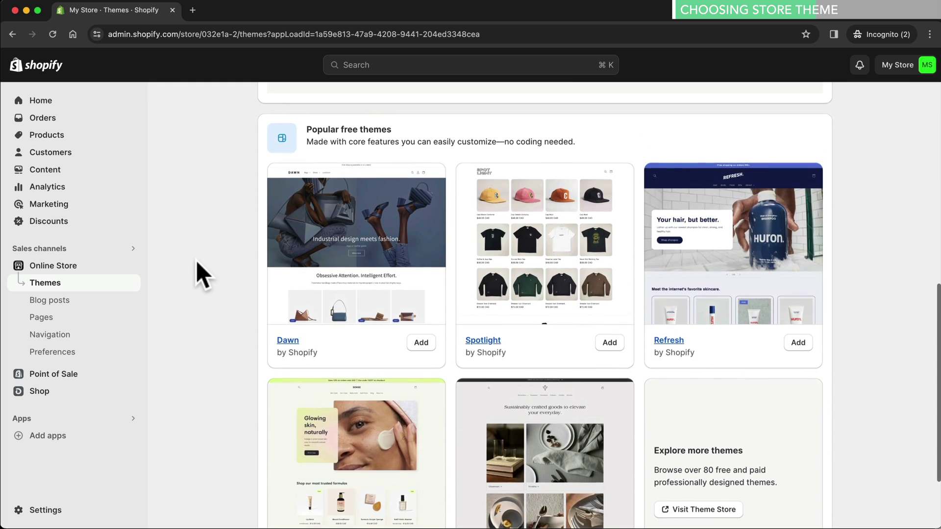
scroll(196, 261, "up", 7)
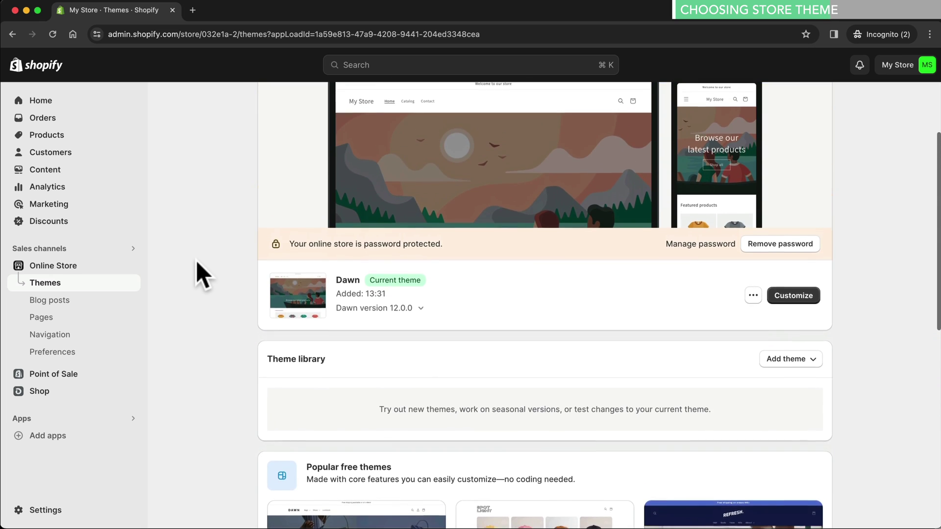
scroll(196, 260, "up", 2)
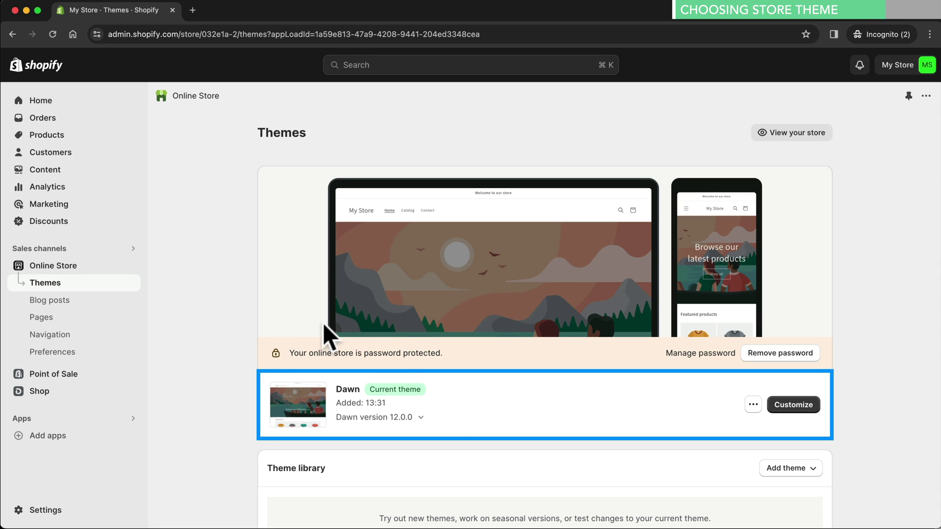
In the Dawn editor, set the woman-on-orange-sofa photo as the image banner's first image.
left_click(791, 407)
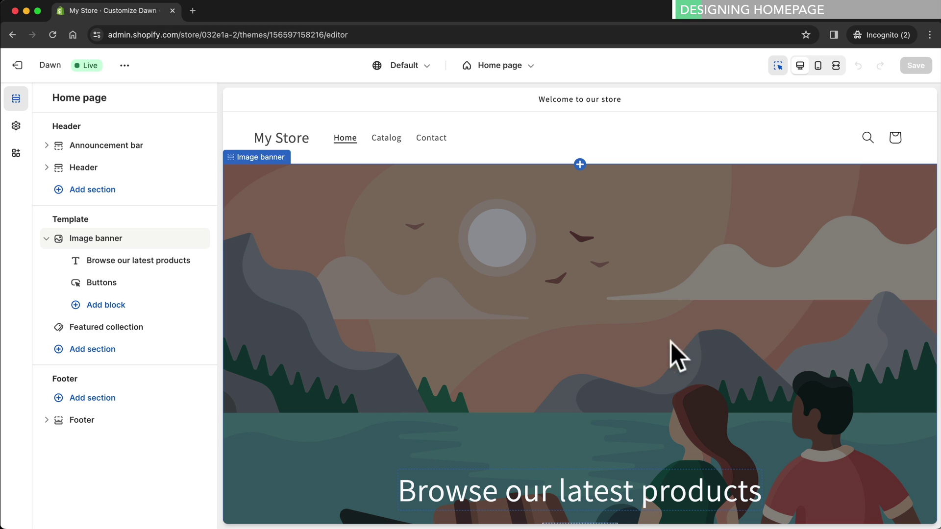
left_click(595, 320)
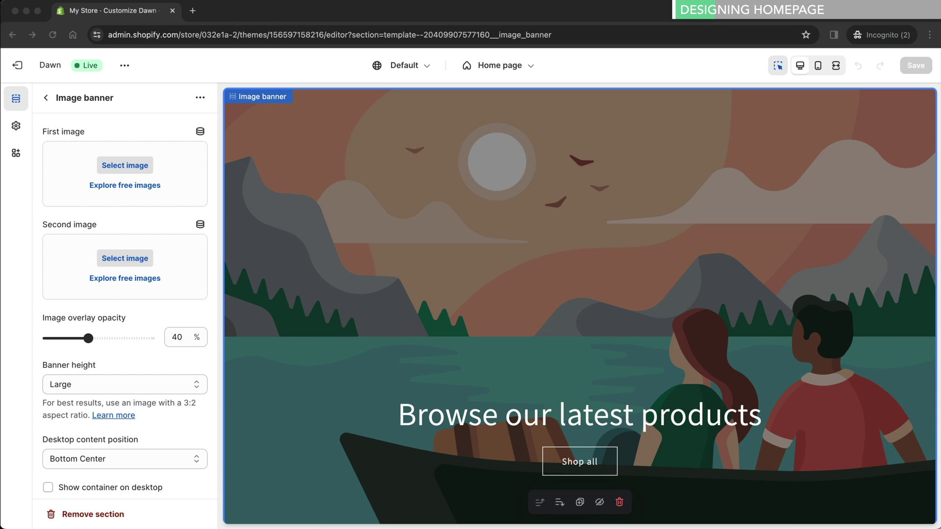
left_click_drag(344, 528, 165, 199)
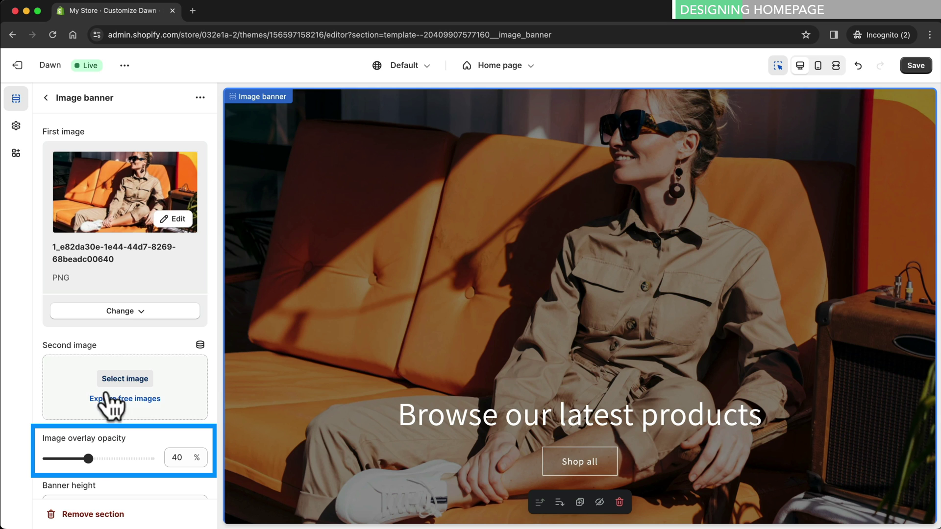
Set banner overlay opacity to 0%, desktop content position Bottom Left, and alignment Left.
left_click_drag(88, 459, 45, 457)
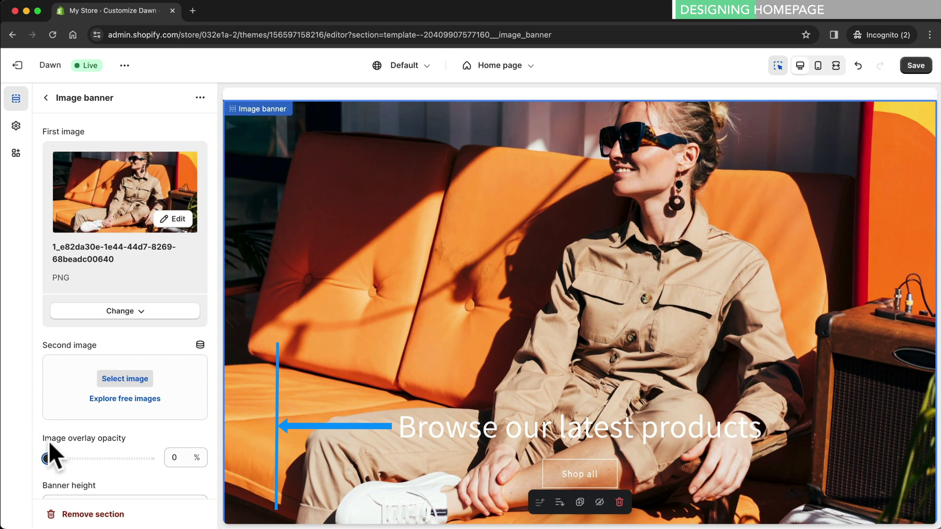
scroll(48, 441, "down", 5)
scroll(49, 441, "down", 3)
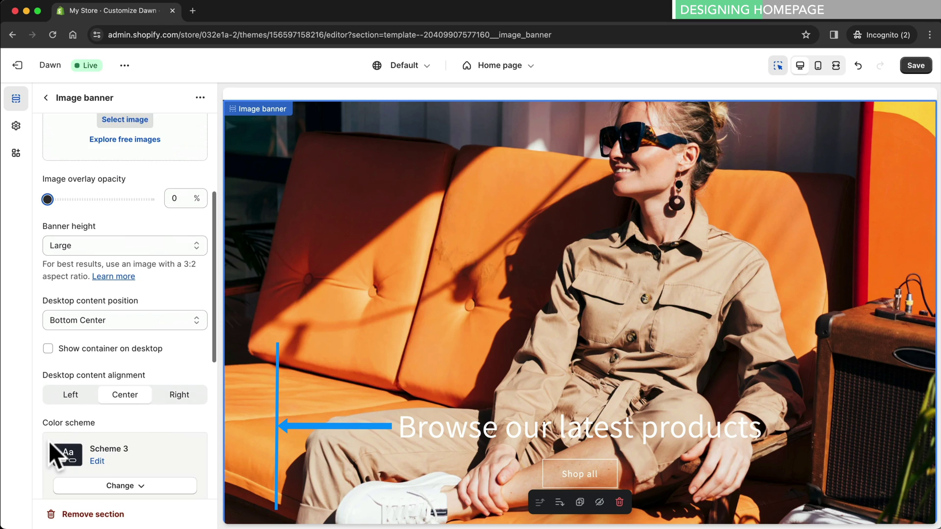
left_click(83, 294)
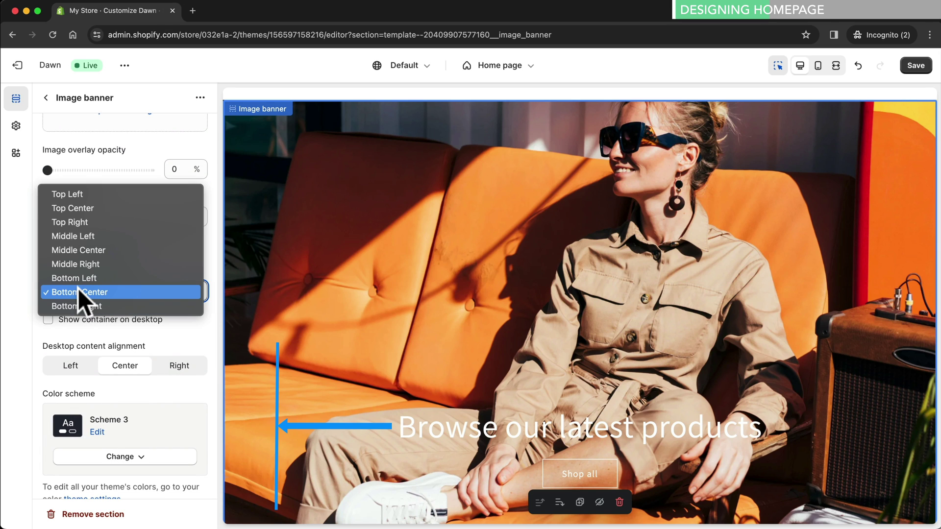
left_click(79, 278)
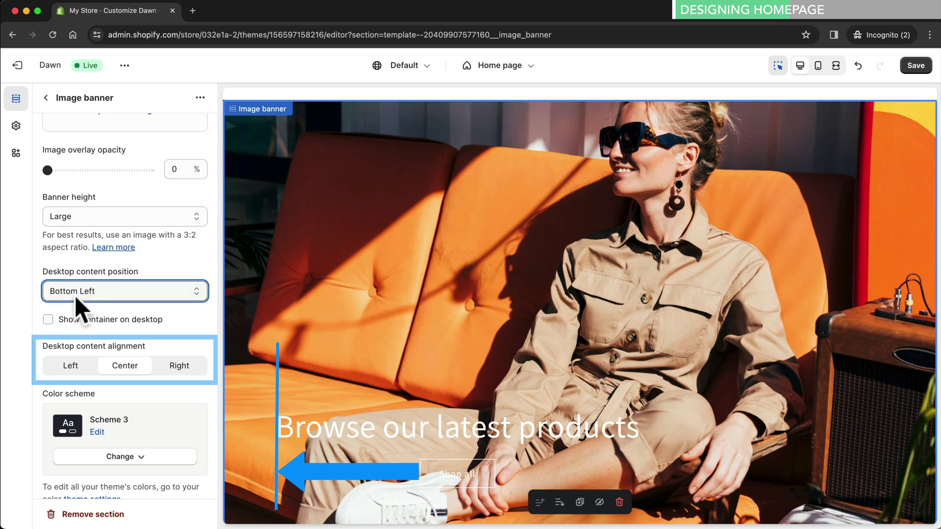
left_click(68, 371)
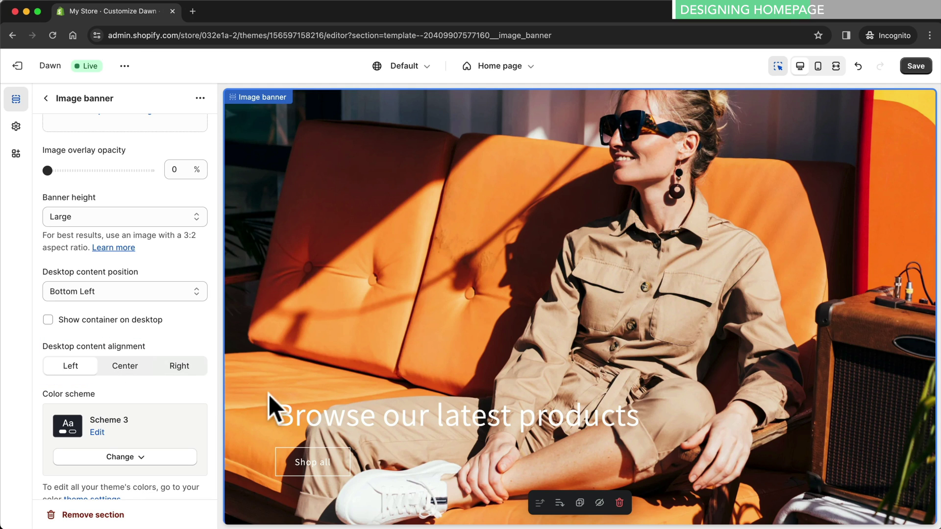
Change the banner heading to 'Where elegance meets trend.' in Small size.
left_click(300, 413)
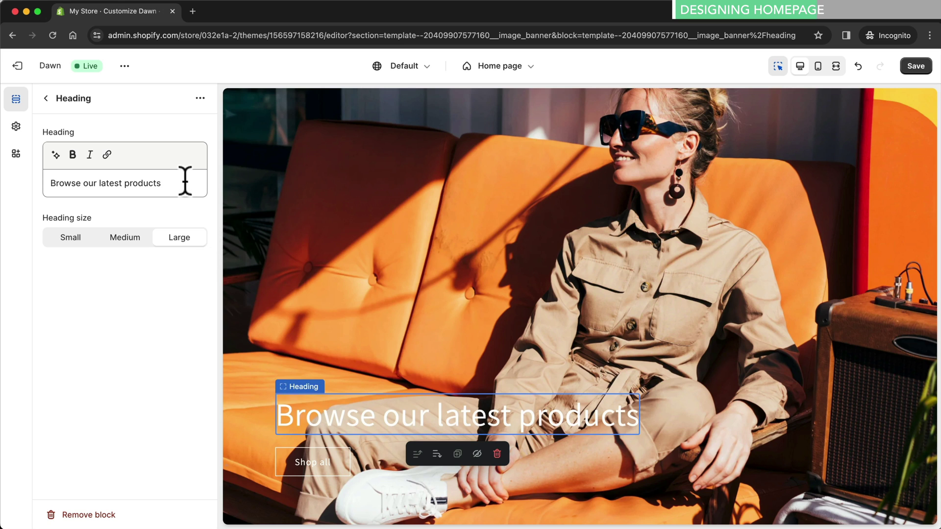
left_click_drag(185, 182, 42, 181)
type("Where elegance meets trend.")
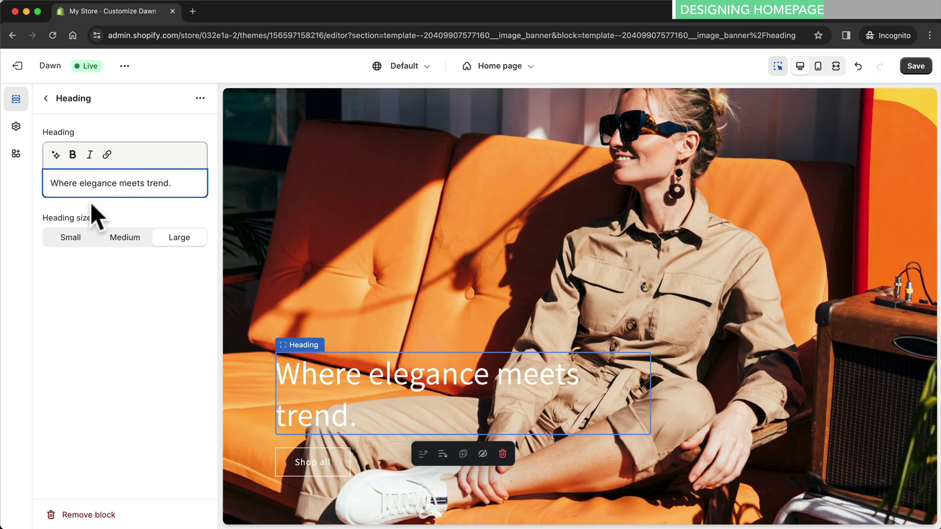
left_click(73, 239)
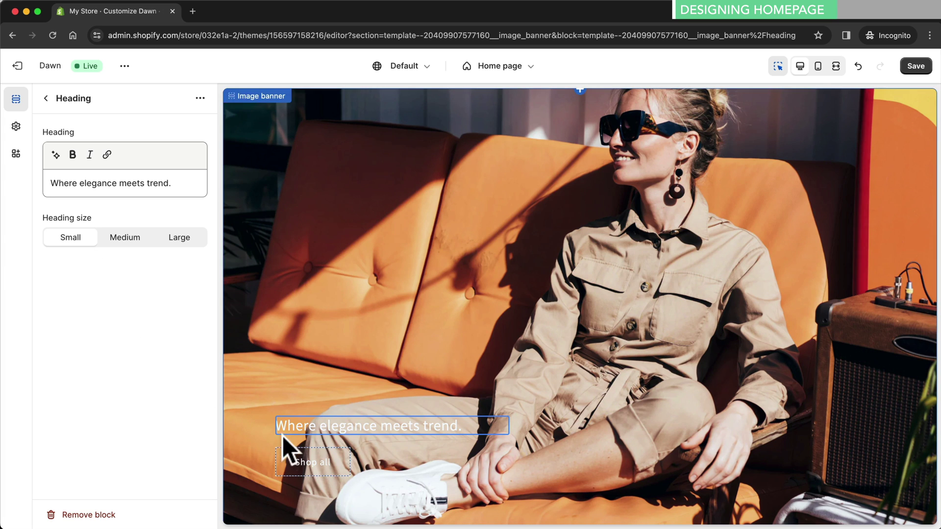
Relabel the banner button 'Shop now', link it to All products, and make it solid.
left_click(304, 456)
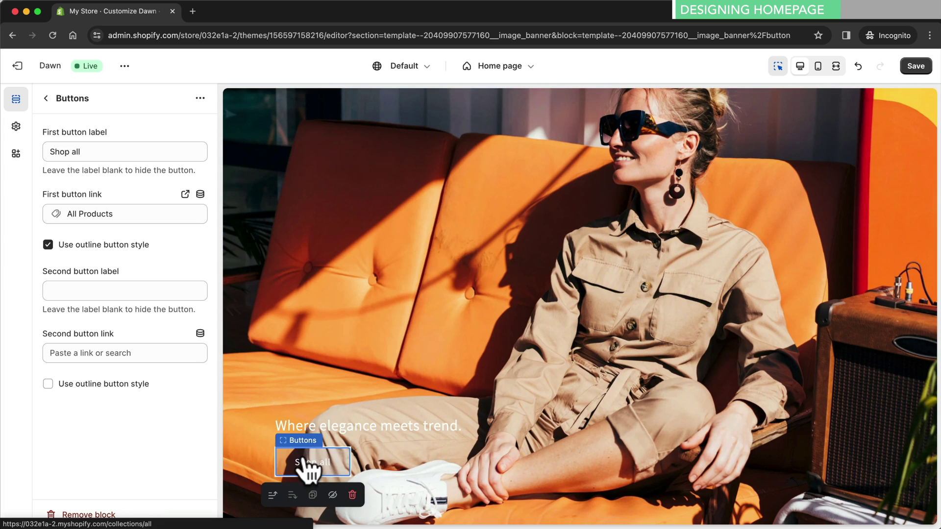
left_click(75, 152)
type("now")
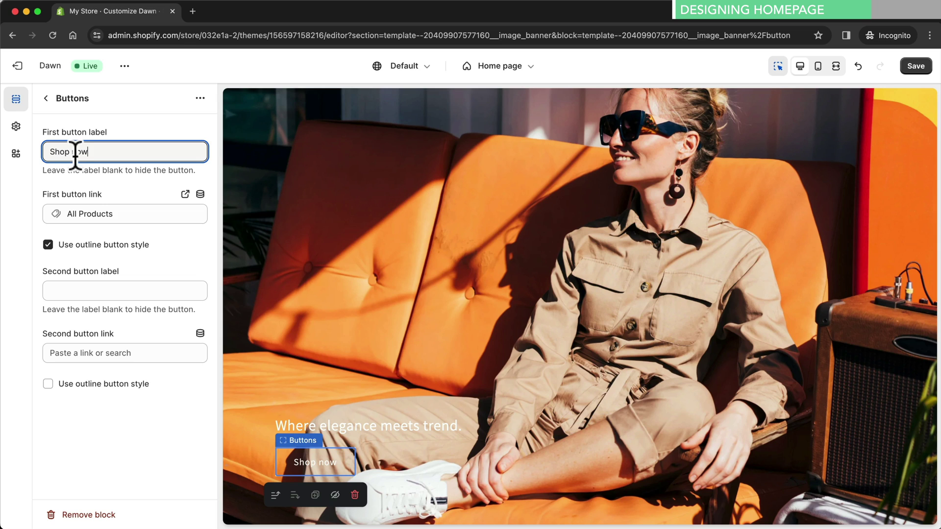
left_click(112, 195)
left_click(118, 191)
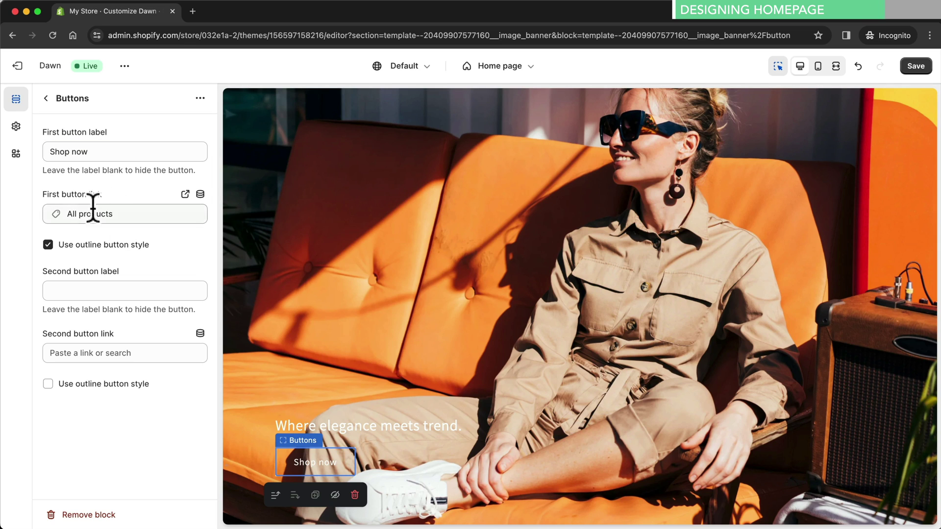
left_click(49, 246)
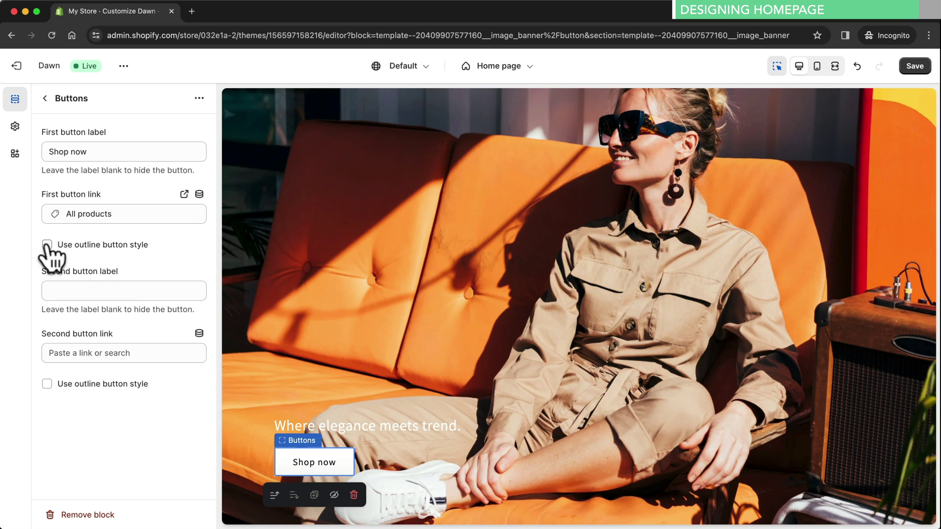
left_click(817, 68)
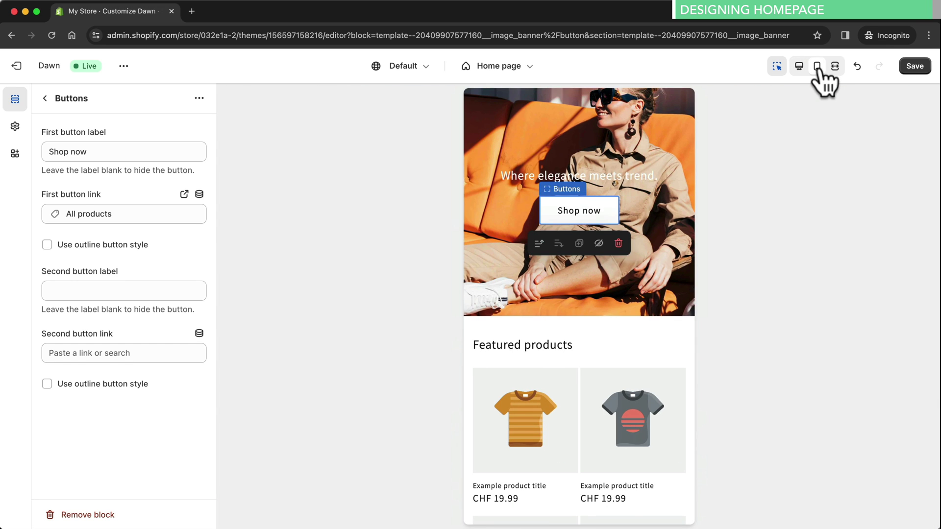
left_click(799, 67)
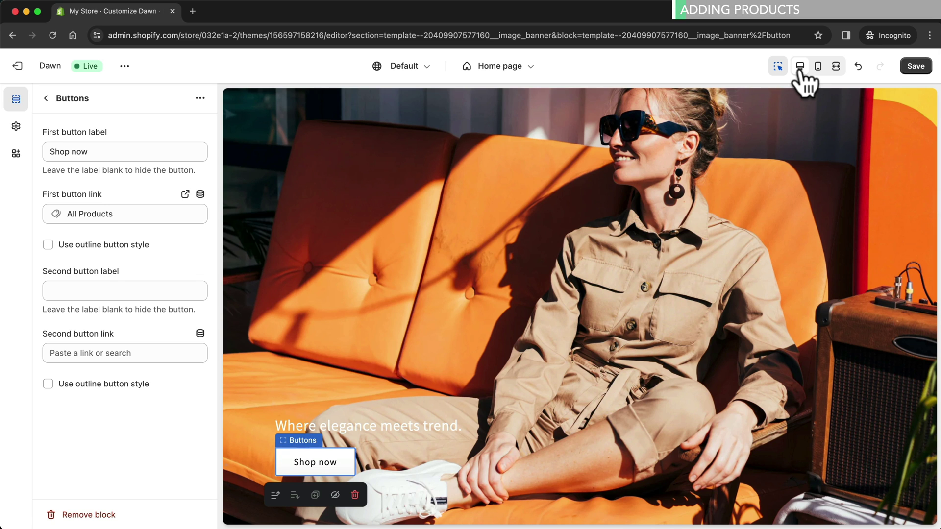
scroll(696, 296, "down", 3)
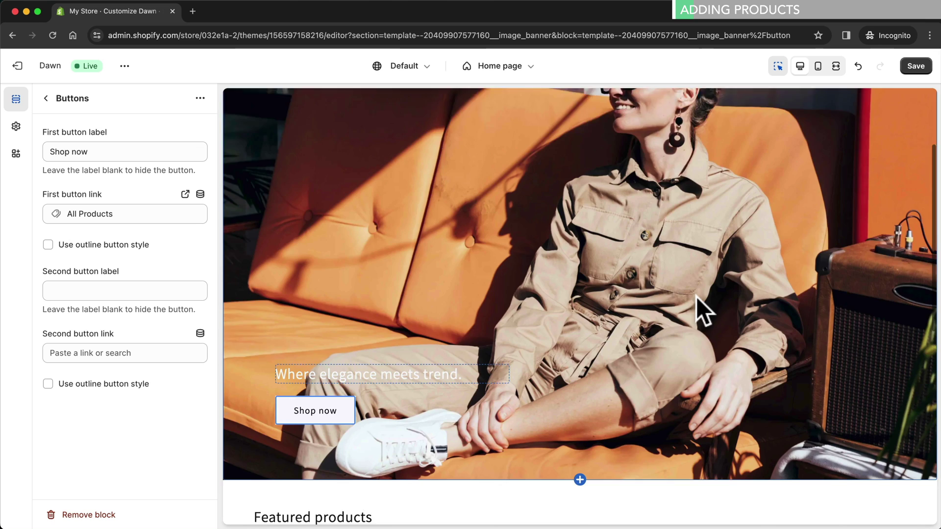
scroll(696, 296, "down", 5)
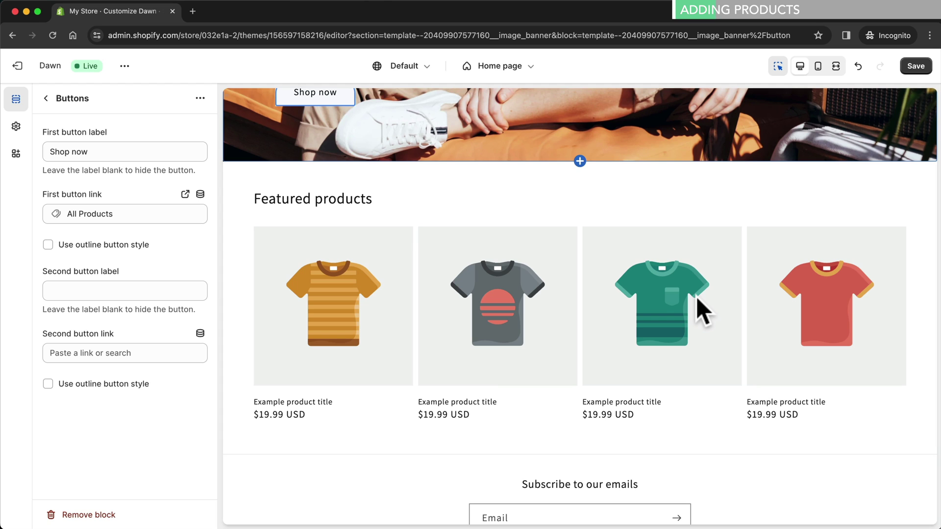
Save the home page edits and open the Themes admin page in a new first tab.
left_click(912, 67)
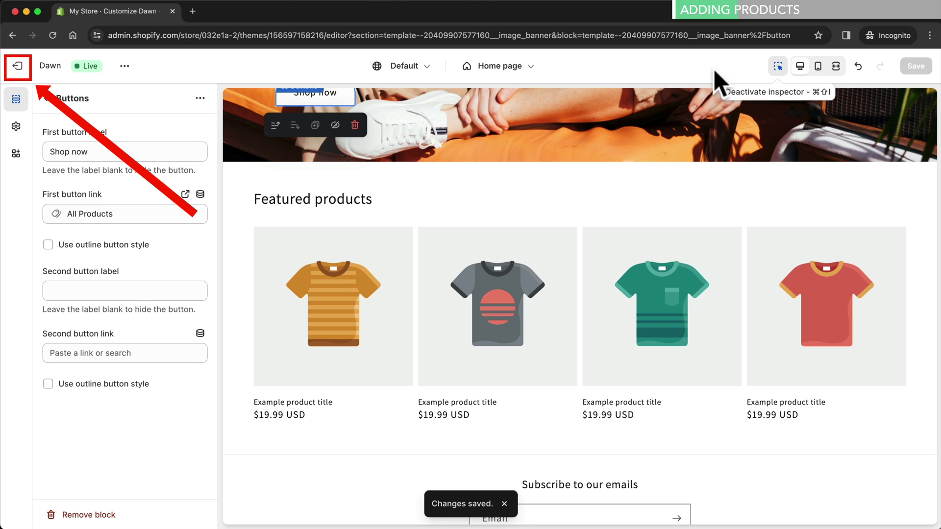
right_click(17, 66)
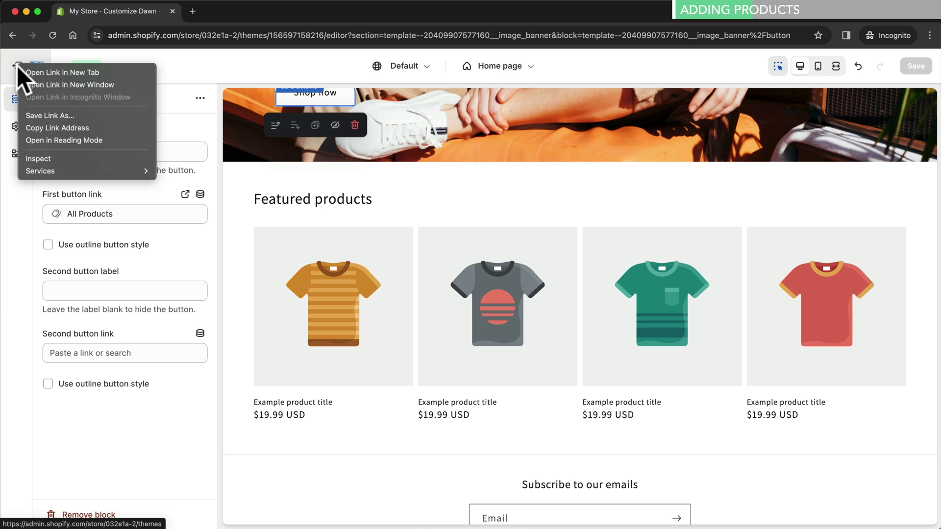
left_click(28, 72)
left_click(213, 10)
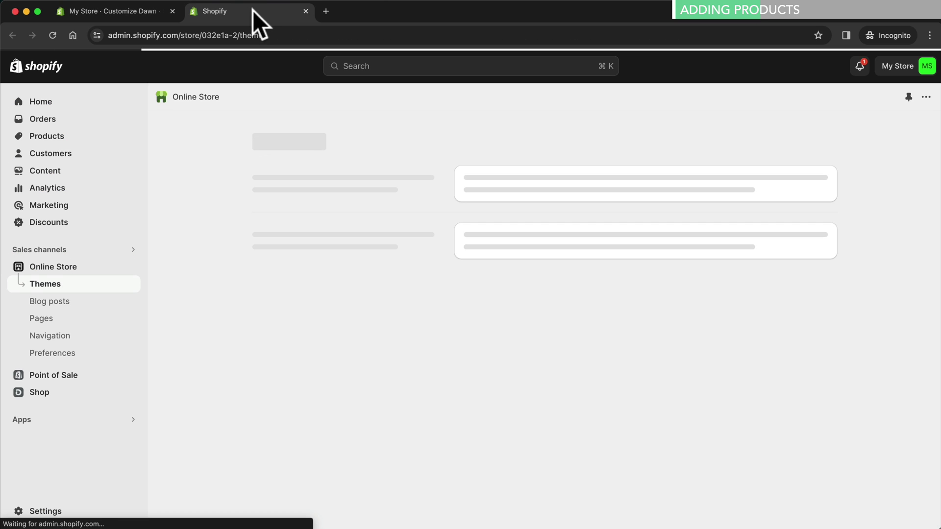
left_click_drag(252, 15, 137, 17)
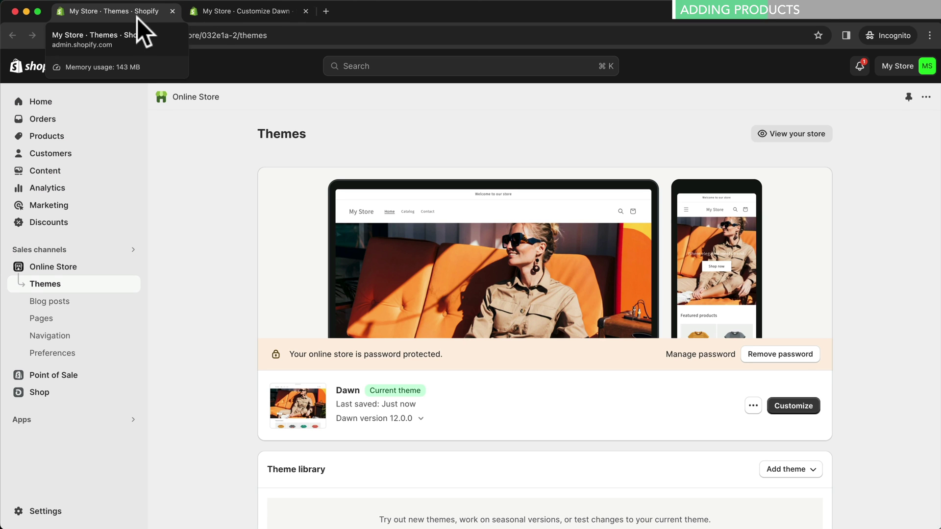
Start a new product titled 'Hoodie'.
left_click(61, 141)
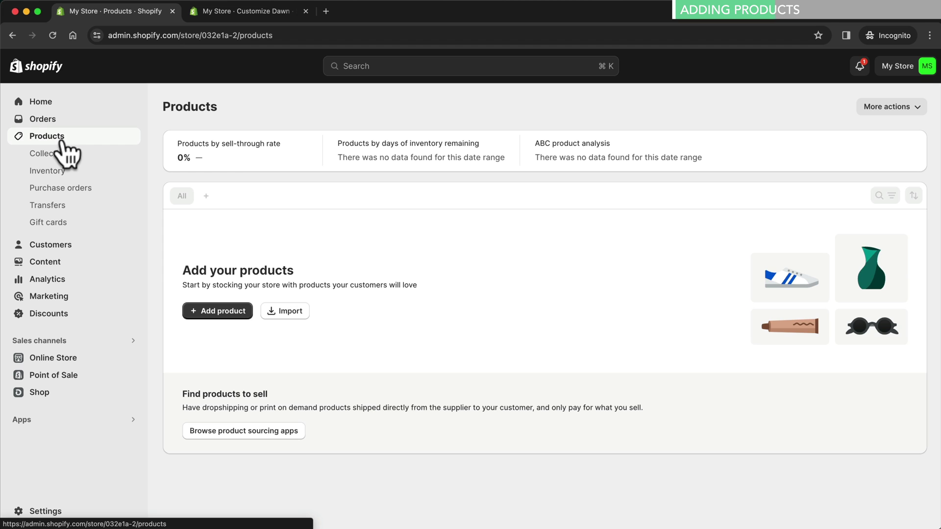
left_click(225, 312)
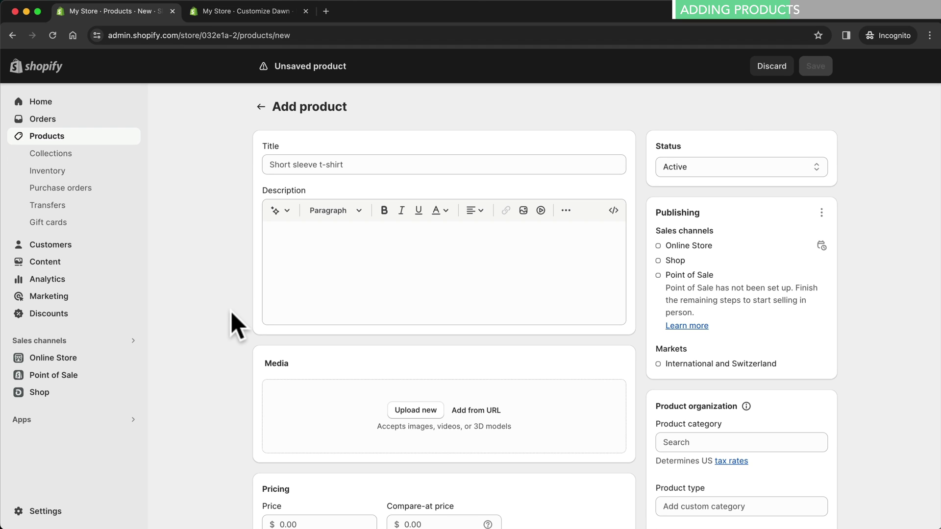
left_click(321, 165)
type("Hoodie")
left_click(334, 239)
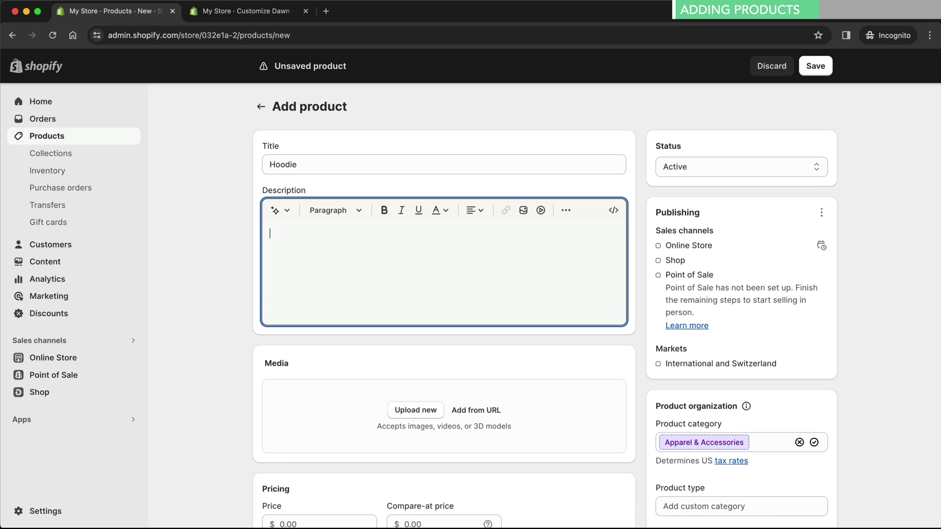
Add three hoodie photos to Media, set the price to 99, and save the product.
left_click_drag(523, 528, 523, 407)
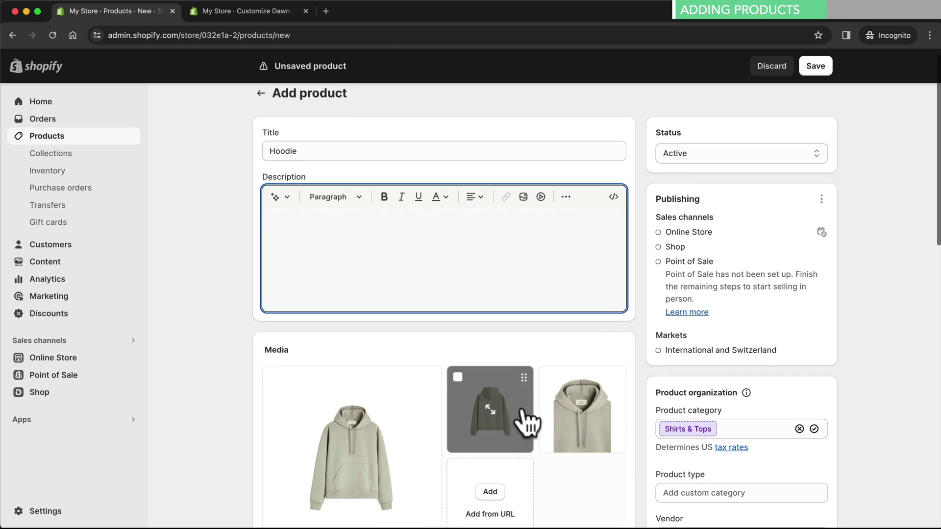
scroll(522, 416, "down", 4)
left_click(342, 411)
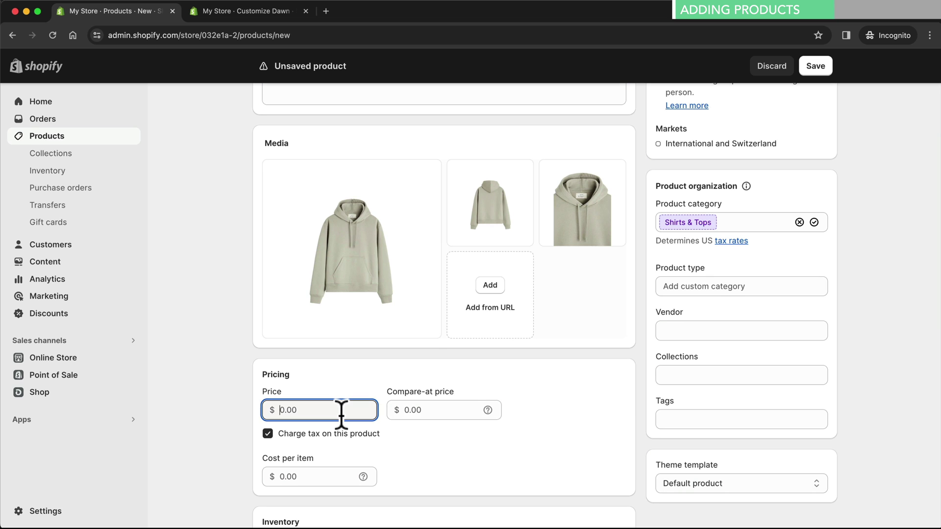
type("99")
scroll(342, 411, "down", 5)
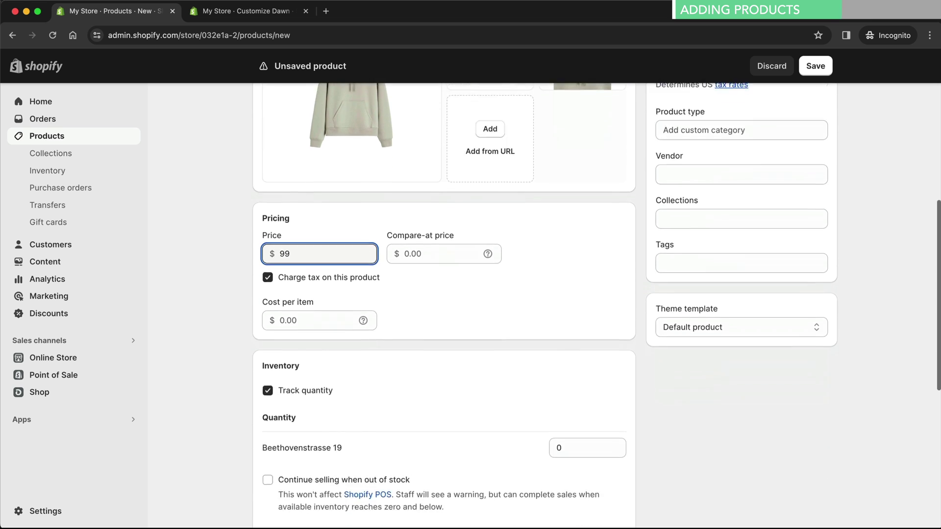
scroll(444, 304, "down", 4)
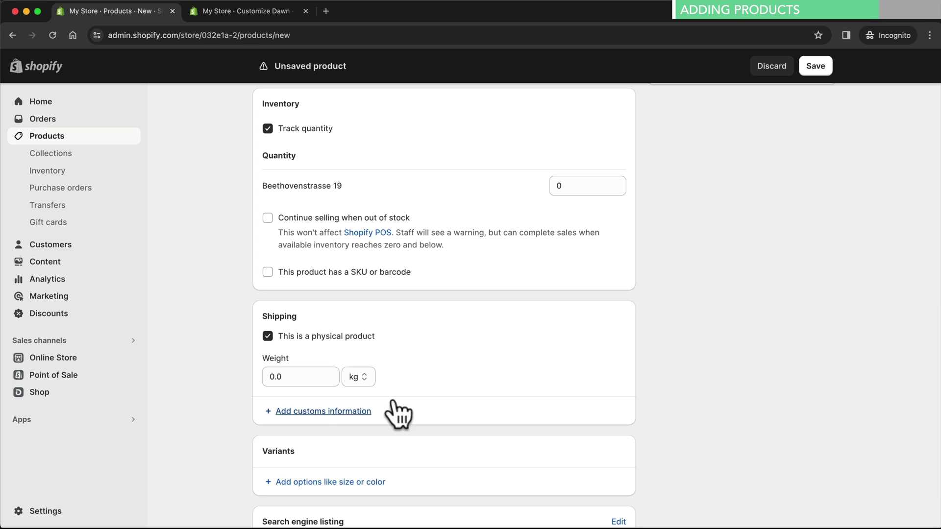
left_click(824, 68)
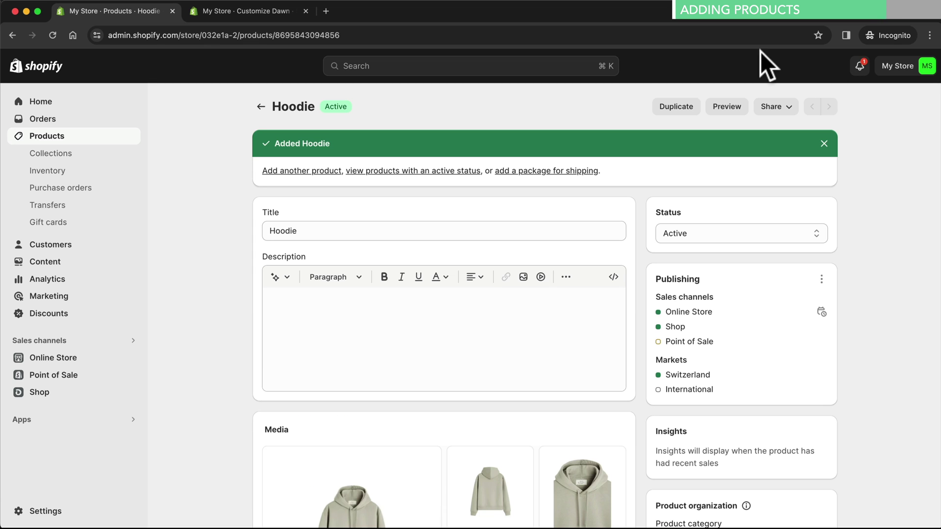
Return from the Hoodie page to the Products list of eight active items.
left_click(260, 107)
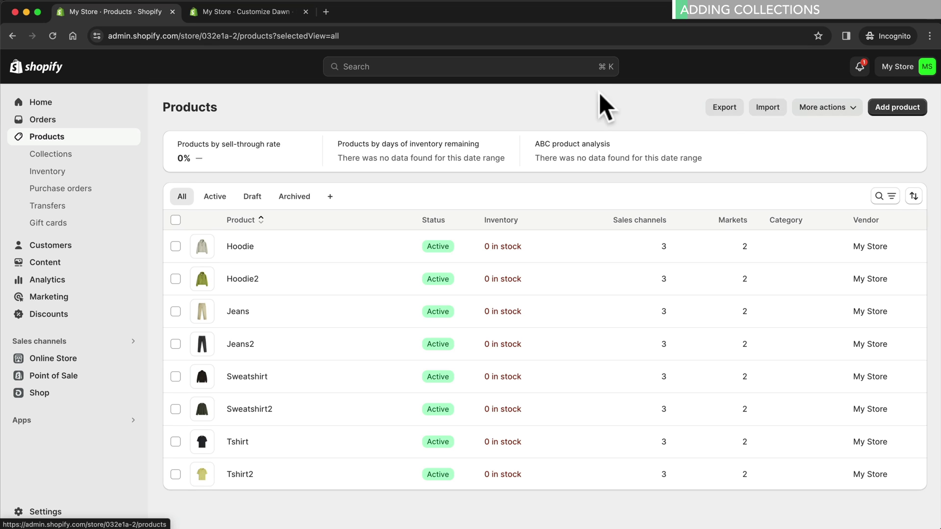
Delete the Home page collection from the collections list.
left_click(51, 154)
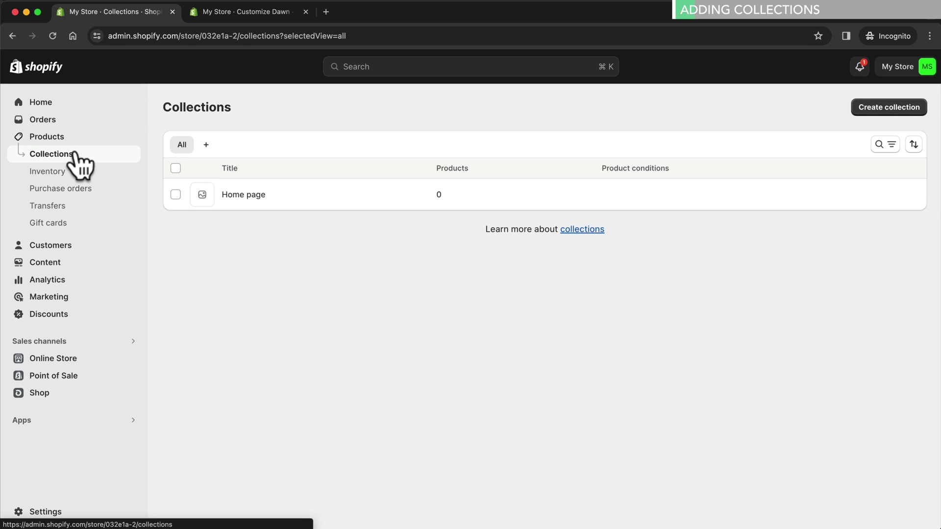
left_click(176, 195)
left_click(686, 237)
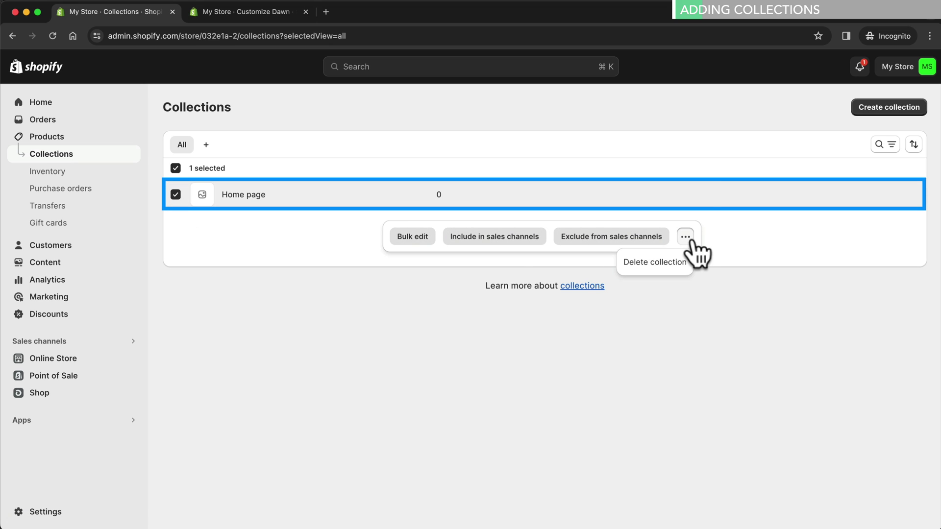
left_click(667, 273)
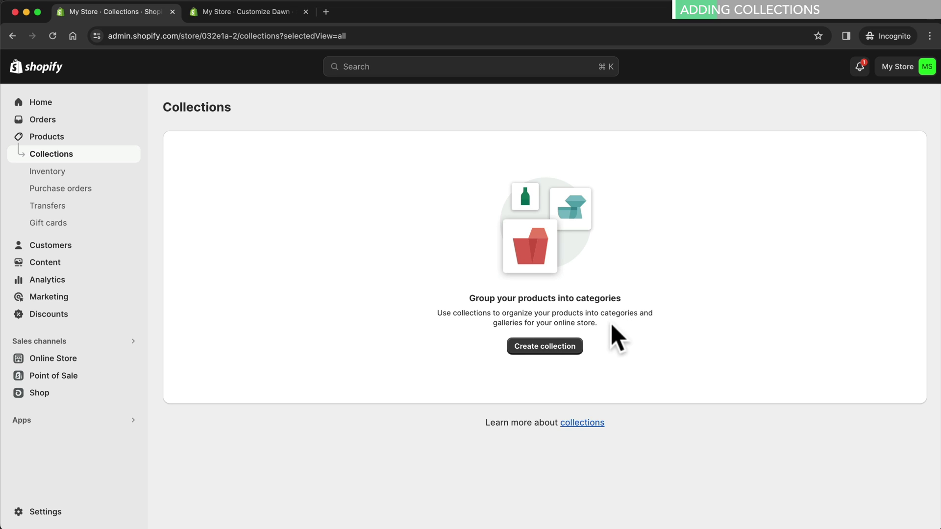
Create a Women collection with the women.png image and save it.
left_click(563, 347)
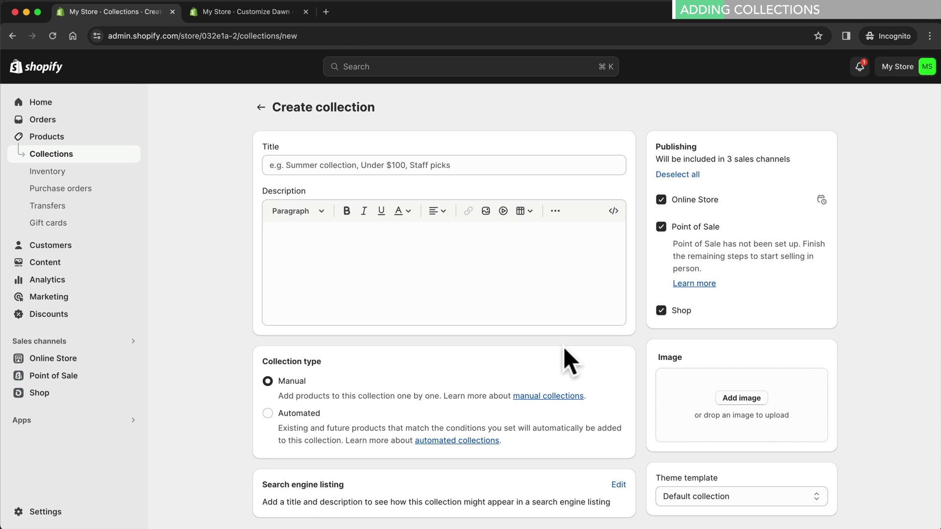
left_click(416, 167)
type("Women")
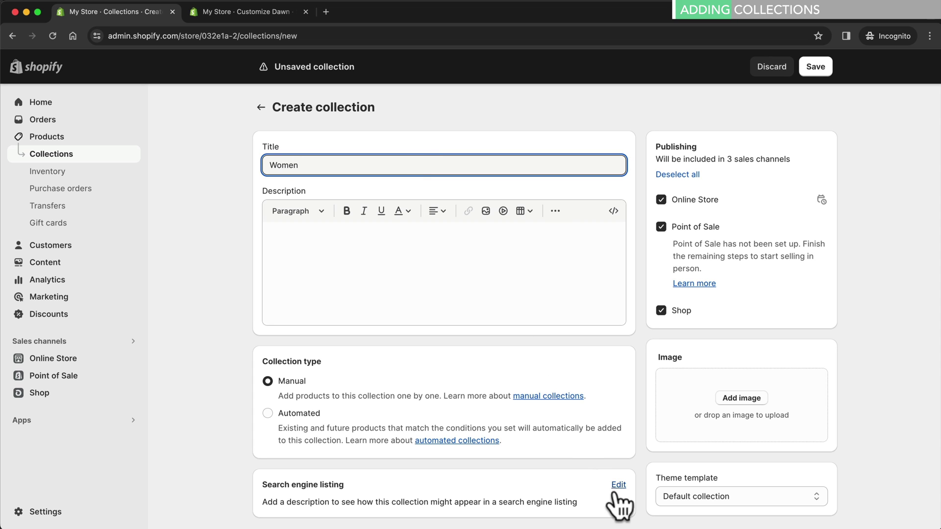
left_click_drag(706, 528, 734, 417)
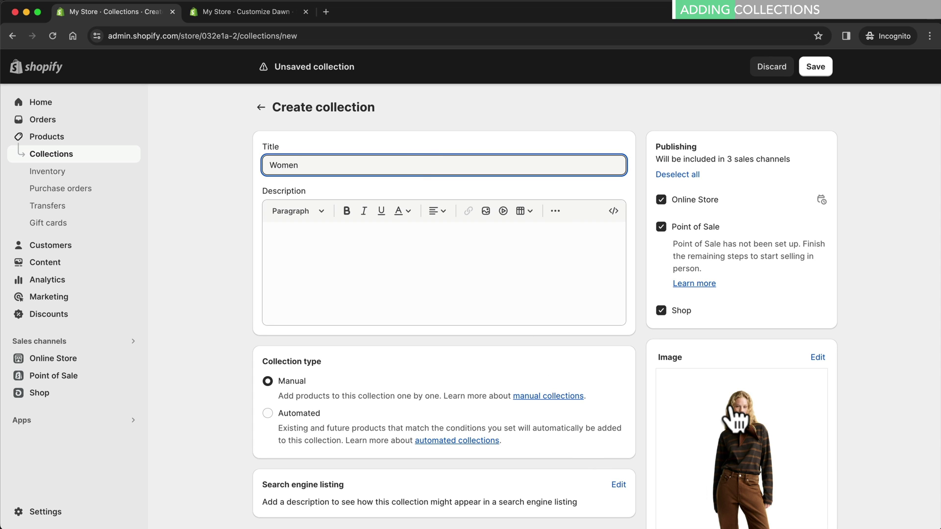
left_click(815, 68)
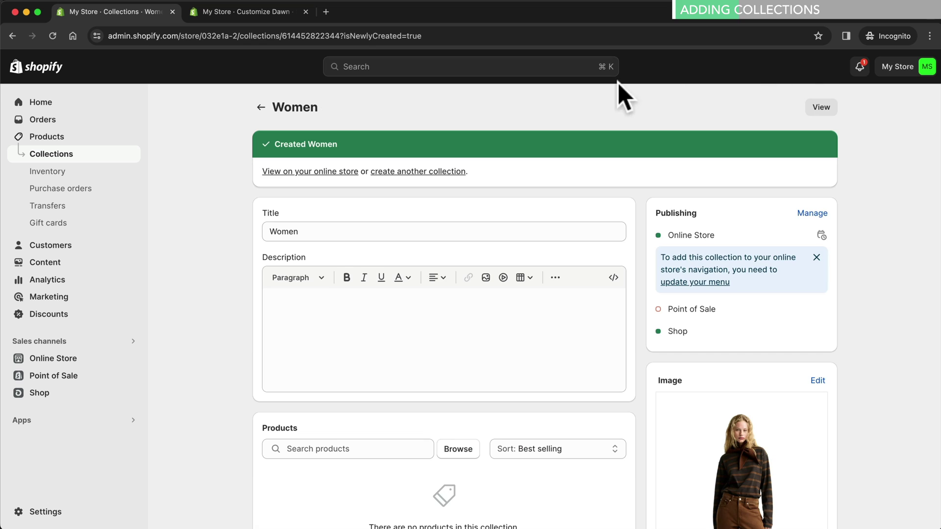
left_click(257, 105)
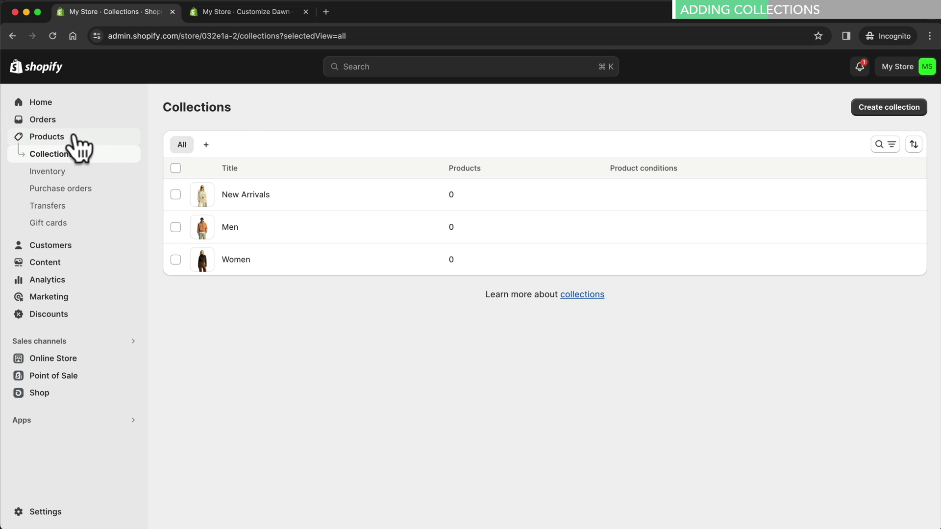
Bulk-add Hoodie, Jeans, Sweatshirt and Tshirt to the Men collection.
left_click(109, 142)
left_click(175, 247)
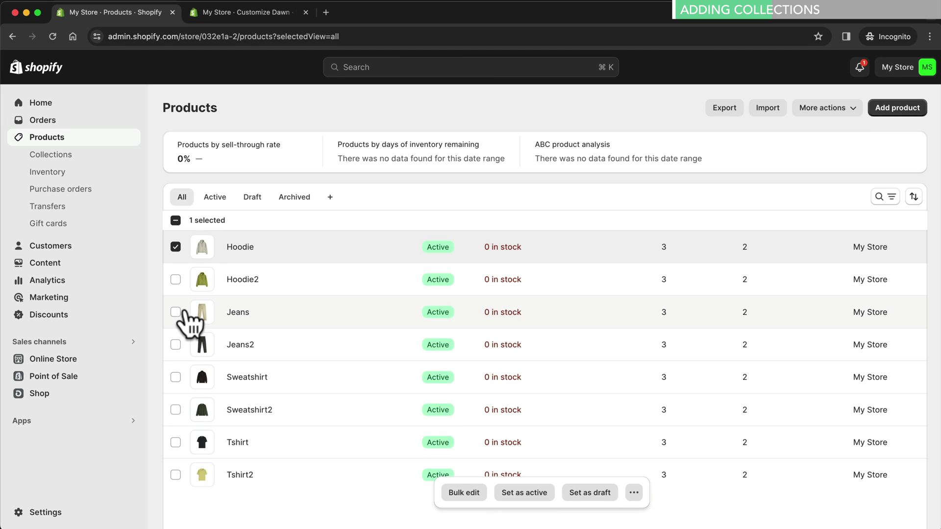
left_click(176, 312)
left_click(175, 377)
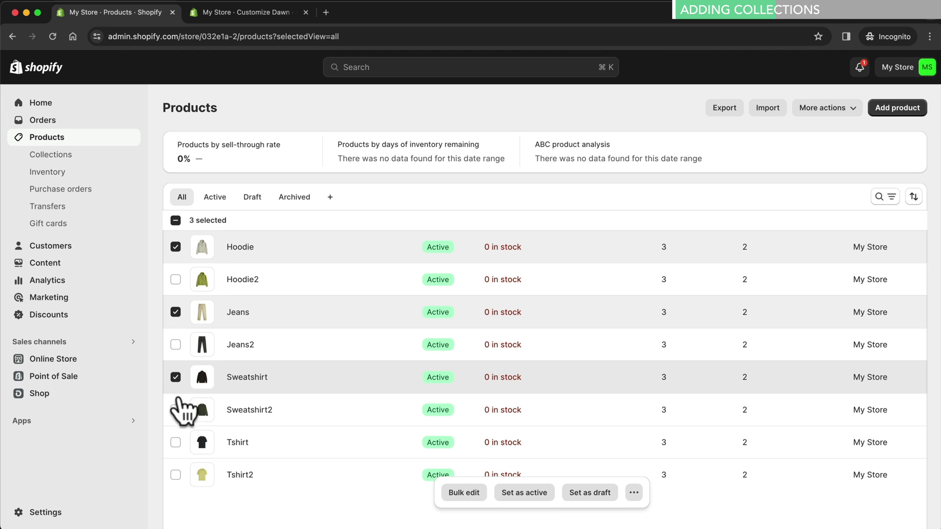
left_click(175, 443)
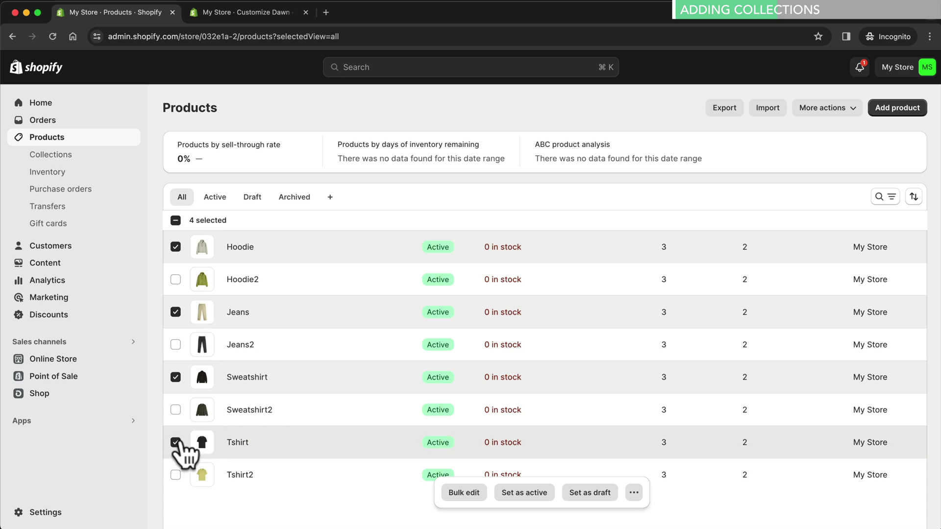
left_click(634, 492)
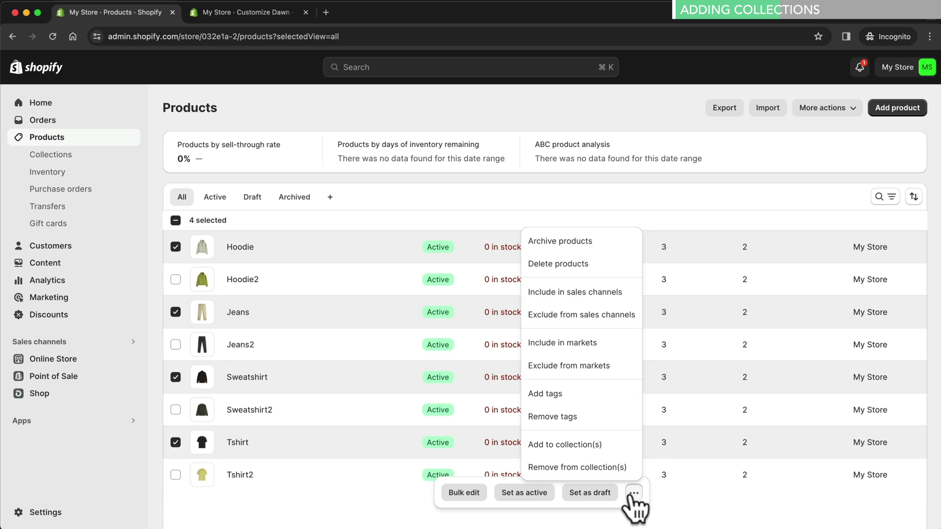
left_click(606, 445)
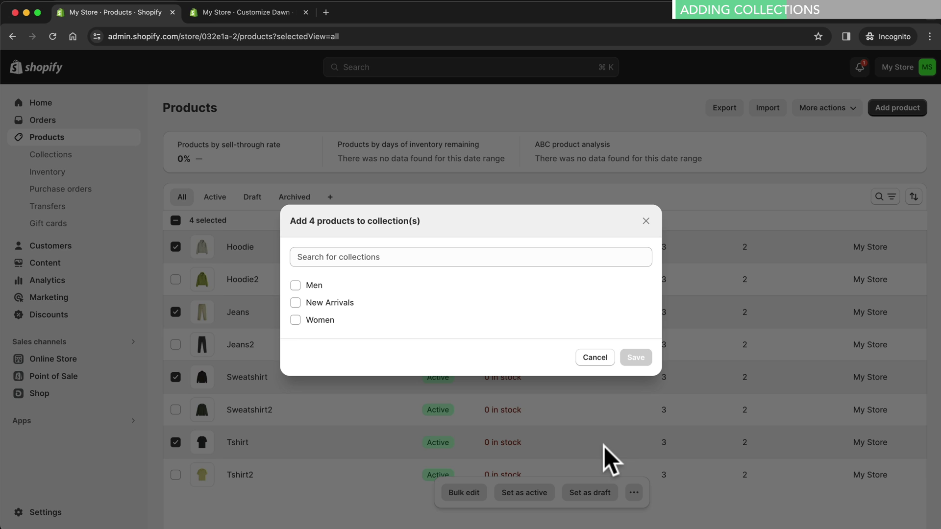
left_click(313, 285)
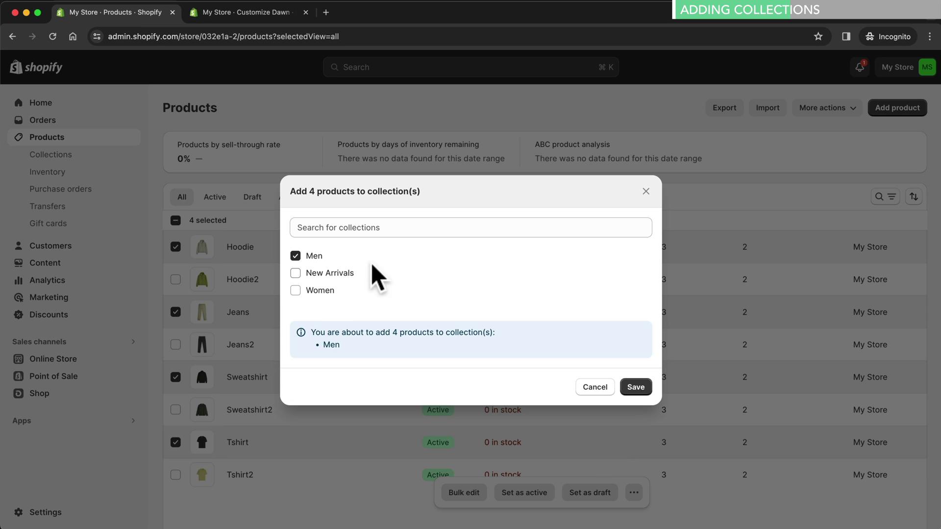
left_click(636, 387)
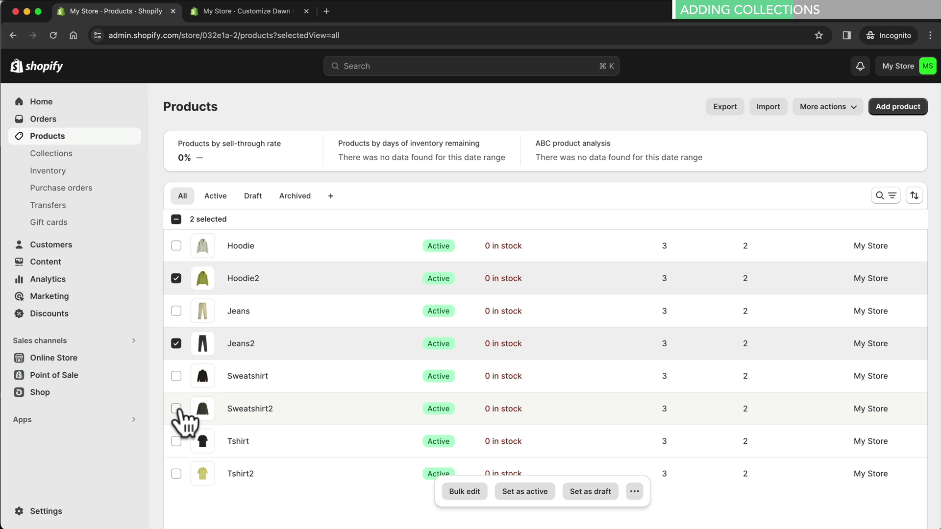
Add Hoodie2, Jeans2, Sweatshirt2 and Tshirt2 to the Women collection.
left_click(176, 409)
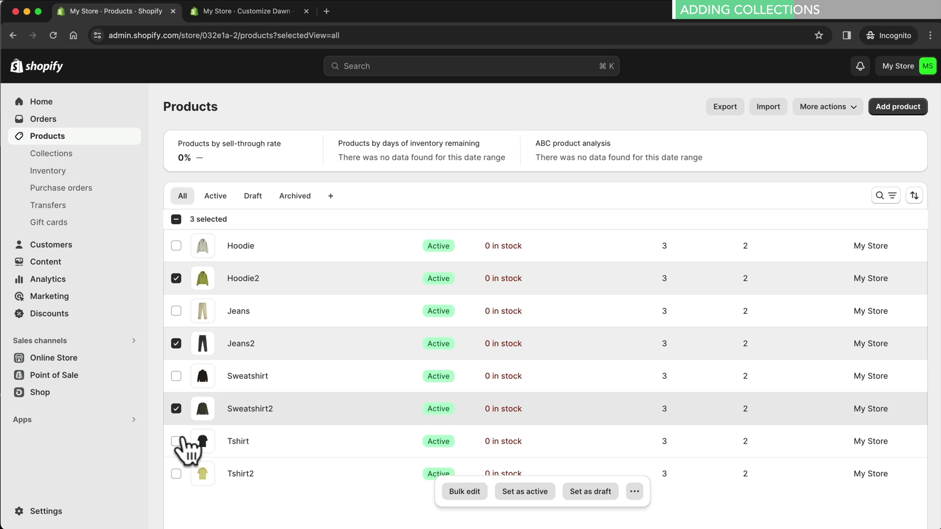
left_click(176, 474)
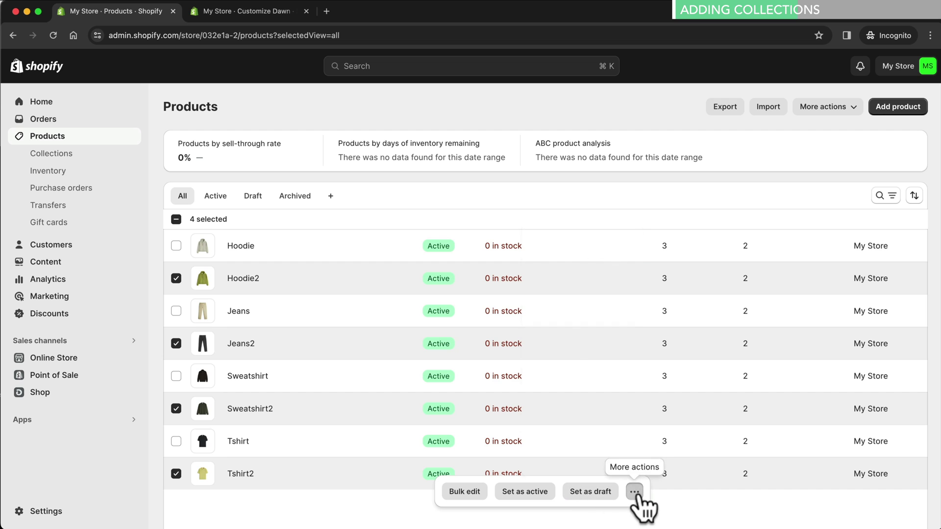
left_click(634, 492)
left_click(607, 450)
left_click(634, 389)
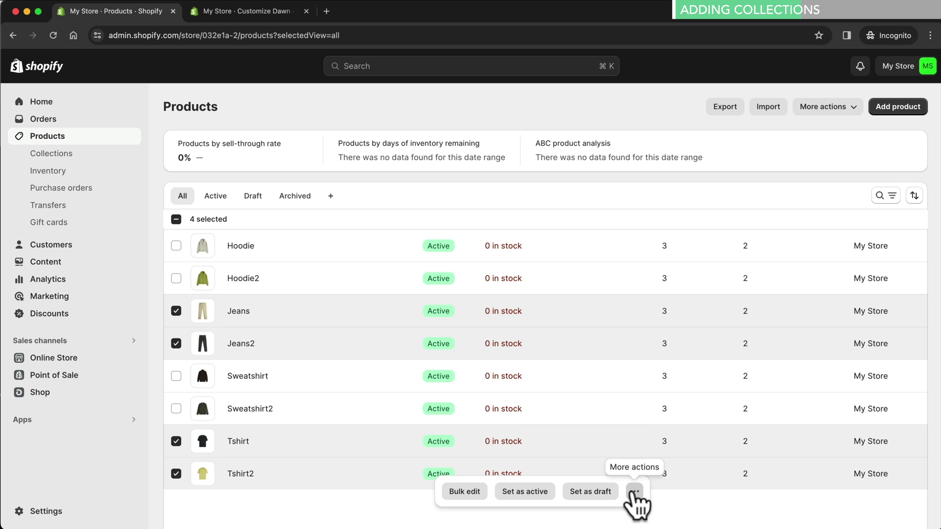
Add both jeans and both t-shirts to the New Arrivals collection.
left_click(634, 492)
left_click(608, 446)
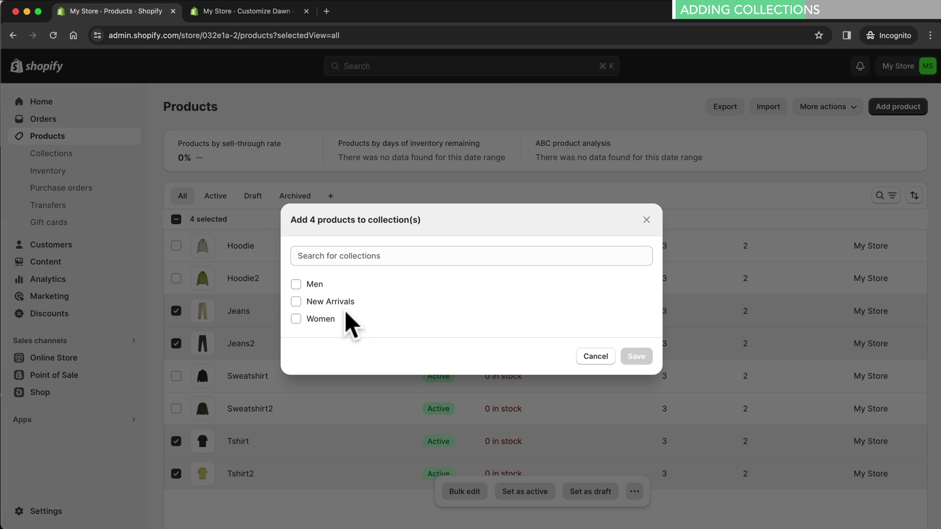
left_click(337, 302)
left_click(635, 385)
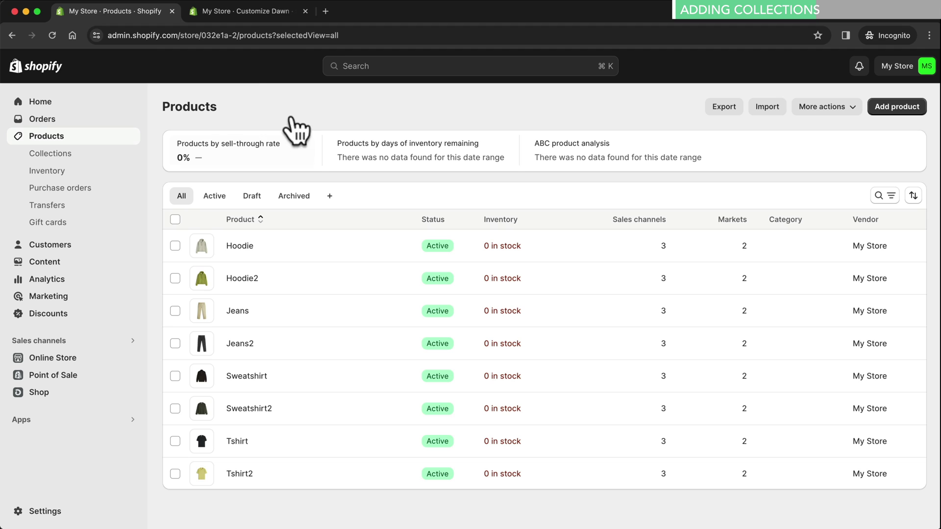
Set the home page's Featured collection section to show New Arrivals.
left_click(266, 7)
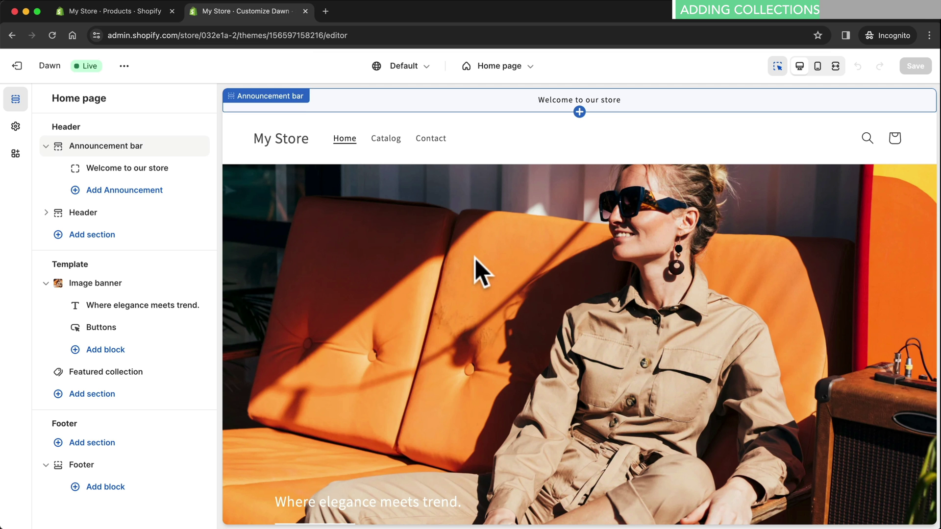
scroll(497, 302, "down", 7)
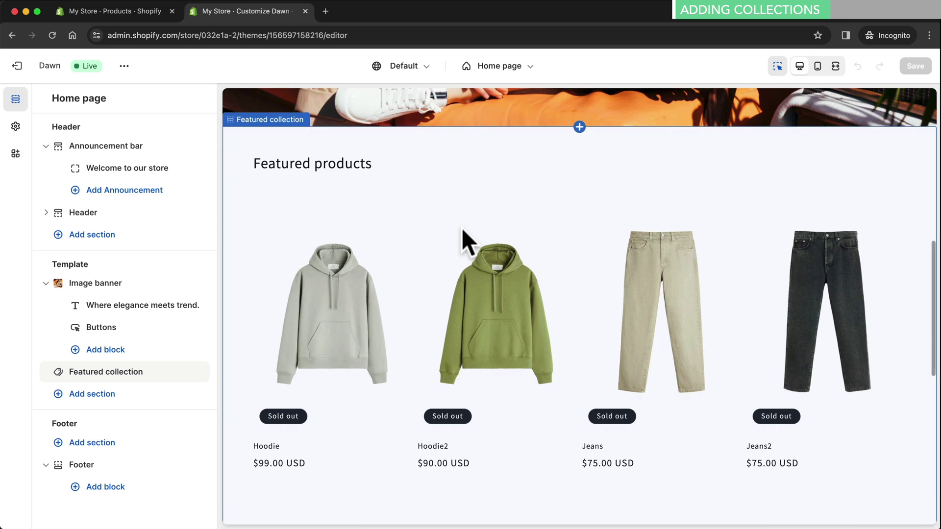
left_click(461, 228)
scroll(112, 421, "down", 2)
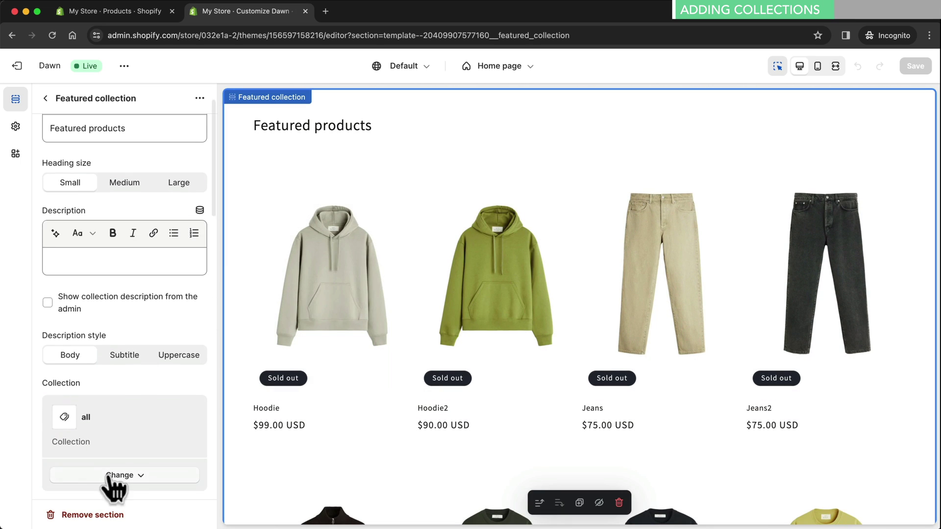
left_click(78, 475)
left_click(98, 429)
left_click(100, 246)
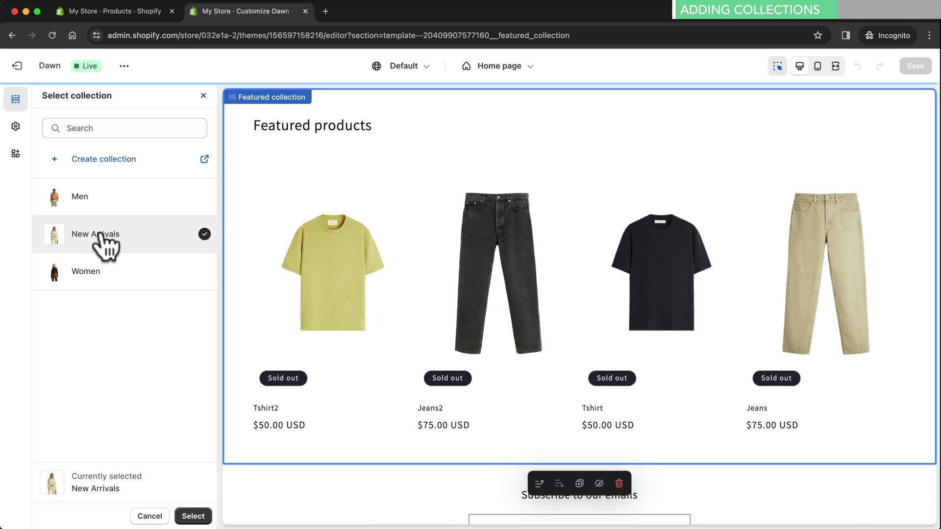
left_click(194, 516)
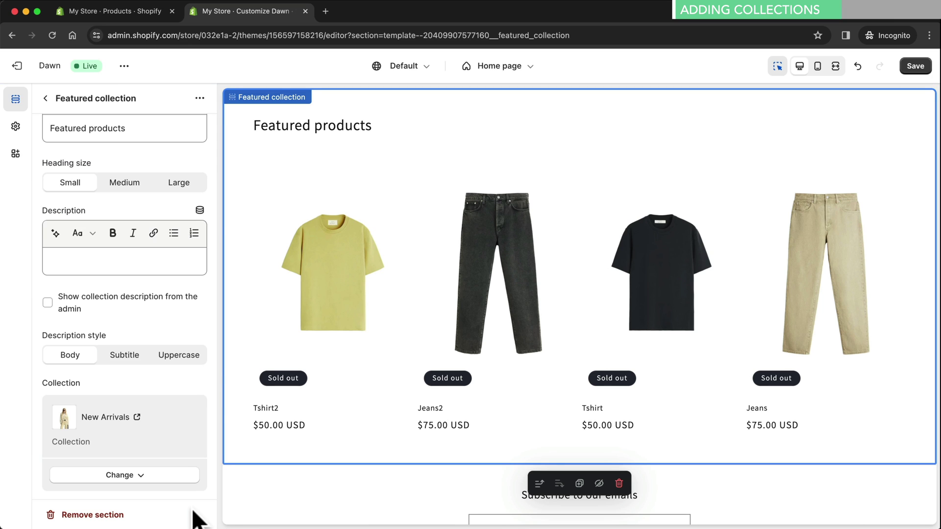
Give the section the heading 'New Arrivals' and description 'Check out our new stock'.
scroll(147, 299, "up", 1)
left_click_drag(126, 183, 31, 179)
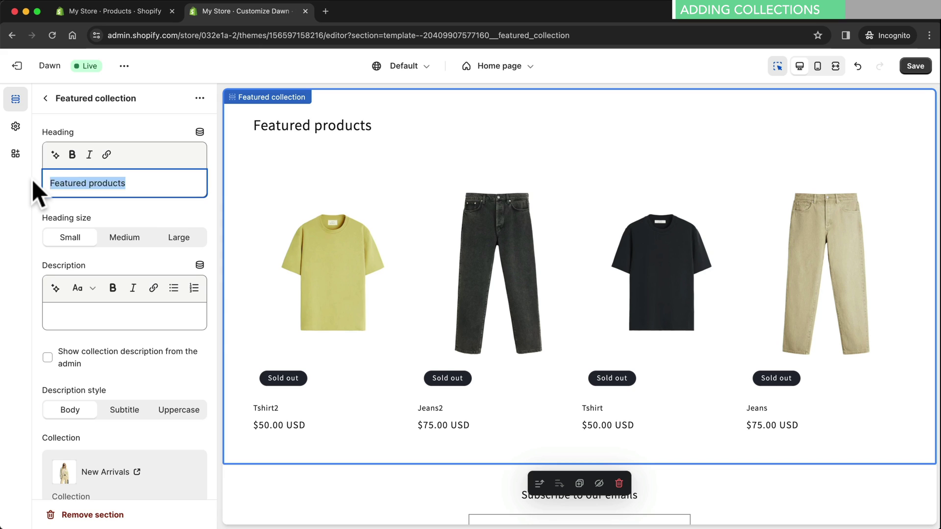
type("New Arrivals")
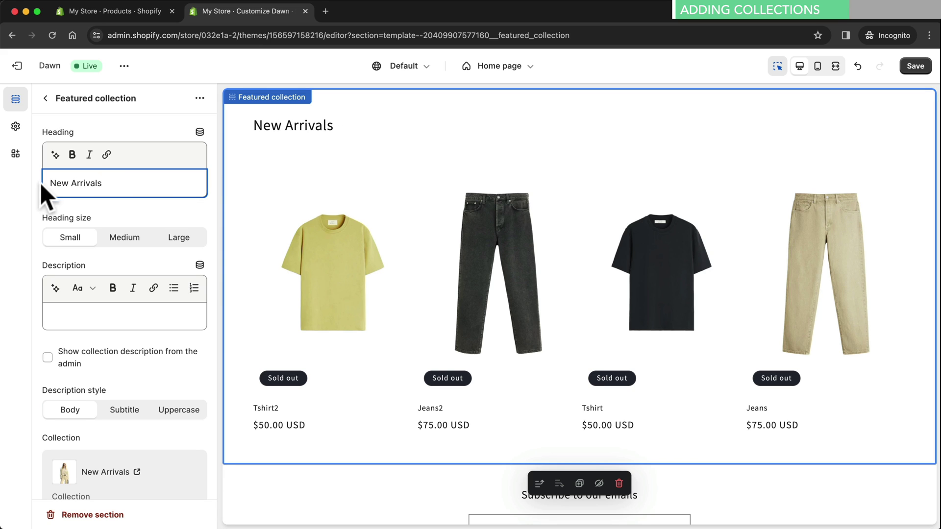
left_click(78, 313)
type("Check out our new stock")
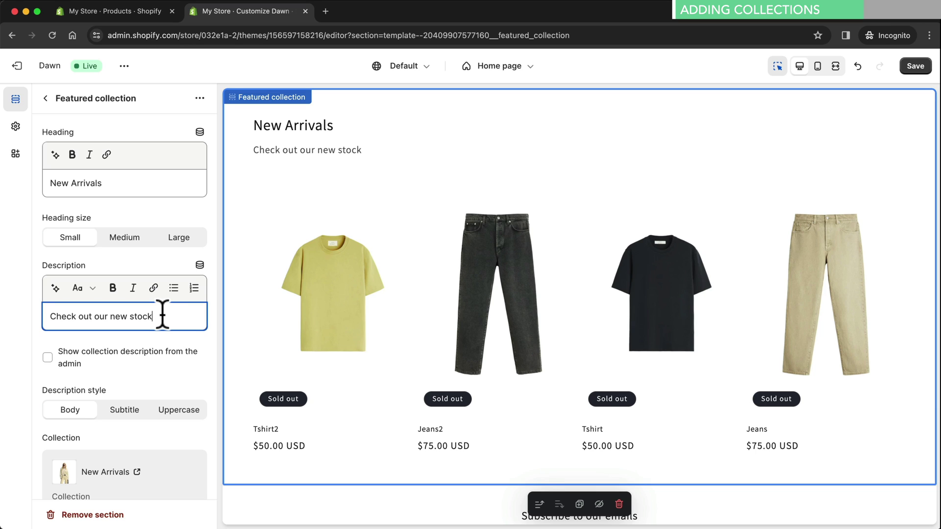
left_click(46, 99)
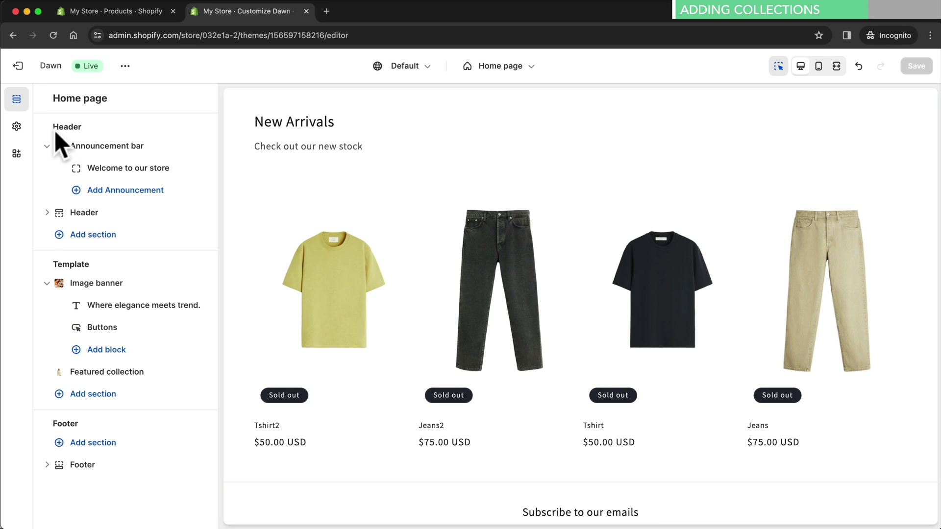
Add a Collection list section with 2 columns on desktop and remove its third card.
left_click(91, 395)
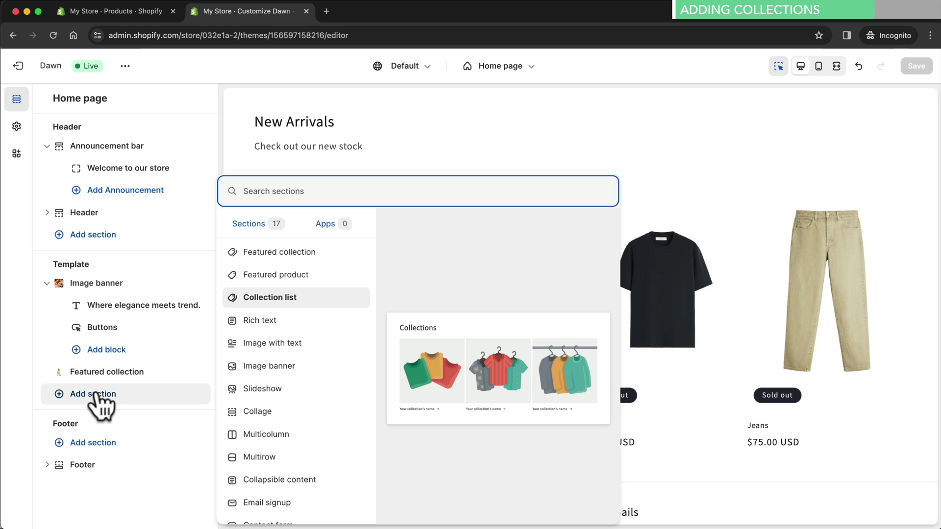
left_click(267, 299)
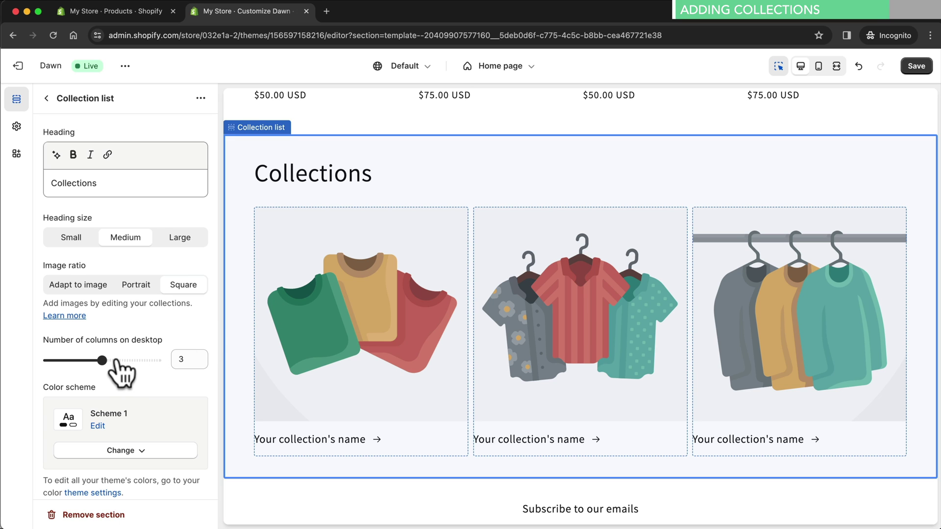
left_click_drag(102, 360, 80, 362)
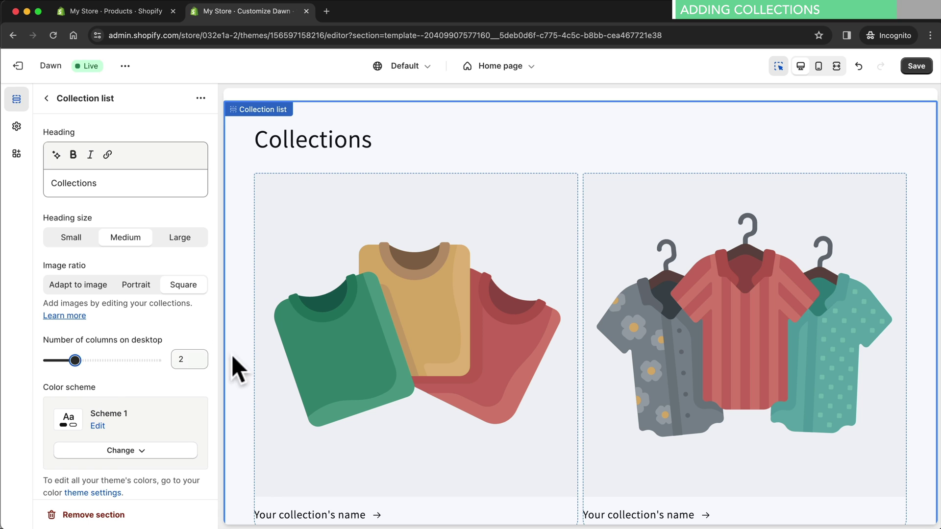
scroll(363, 364, "down", 7)
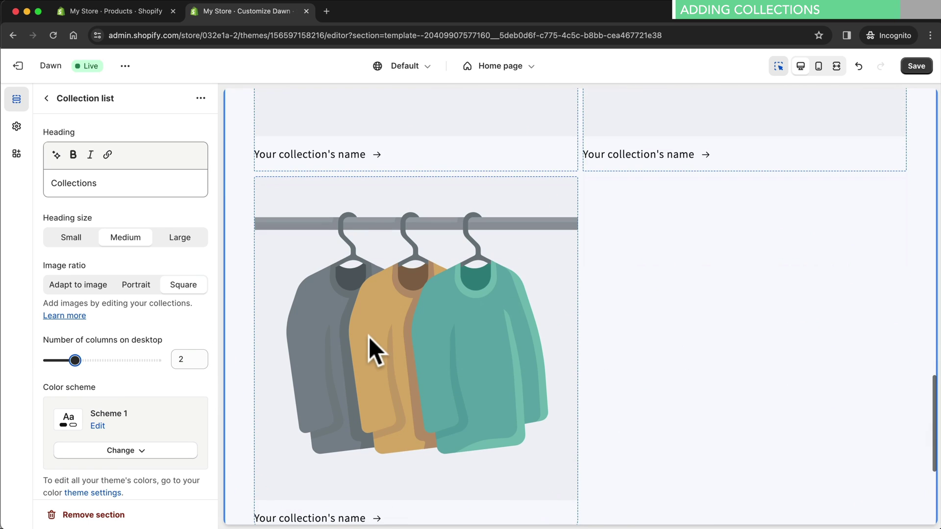
left_click(368, 337)
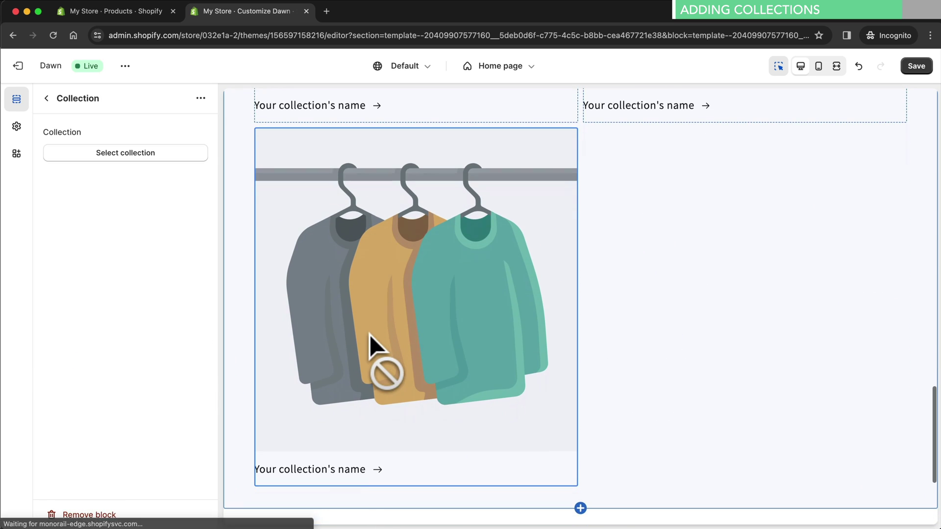
left_click(93, 514)
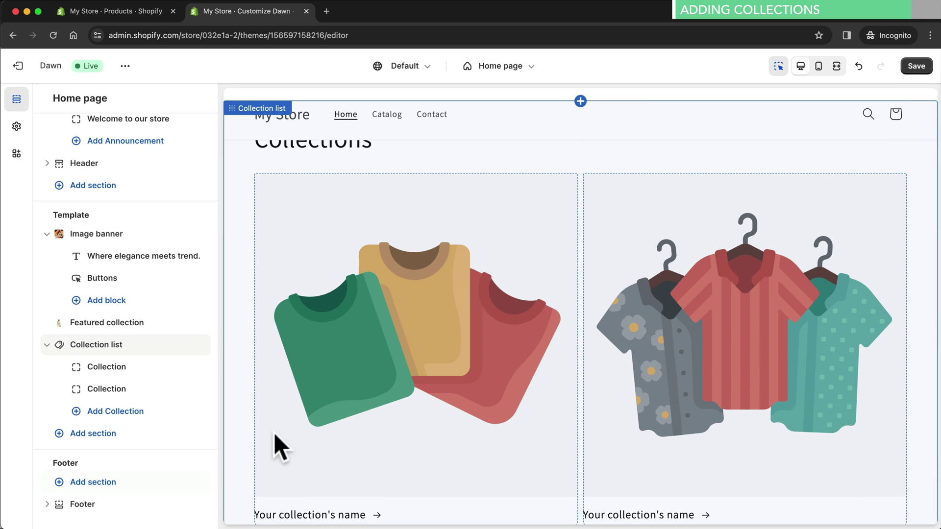
Assign Women to the first collection card and Men to the second.
left_click(367, 381)
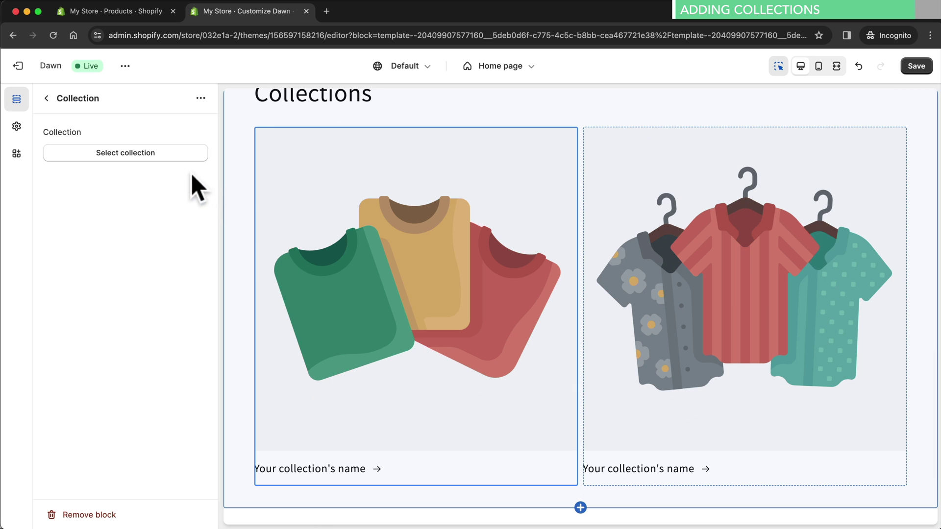
left_click(165, 169)
left_click(161, 273)
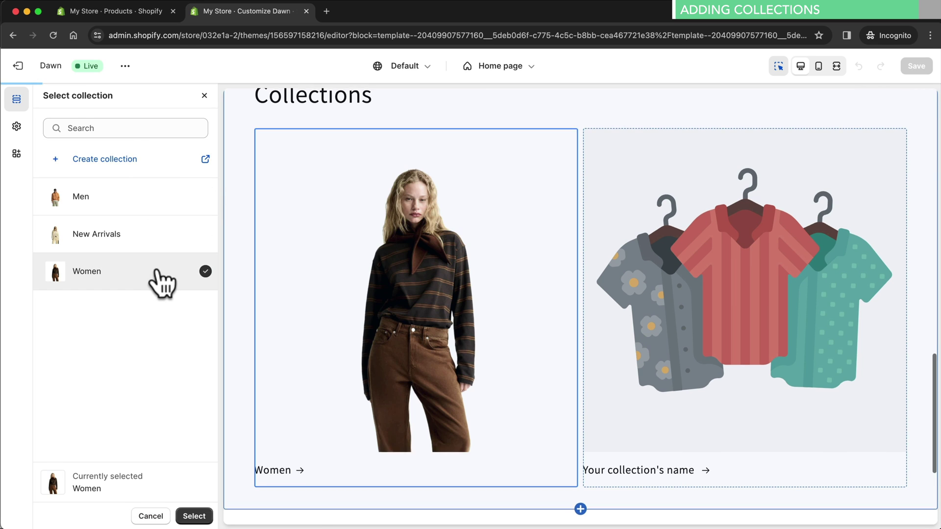
left_click(196, 513)
left_click(716, 361)
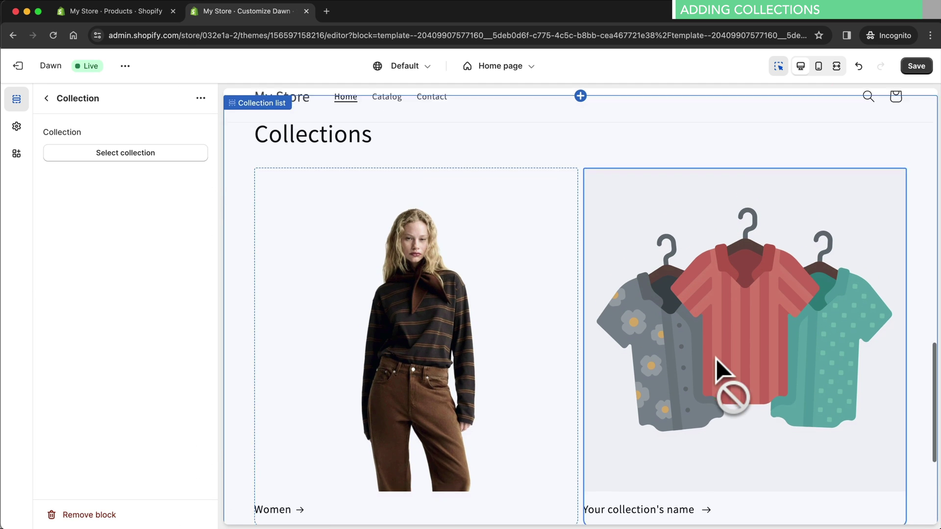
left_click(172, 152)
left_click(122, 196)
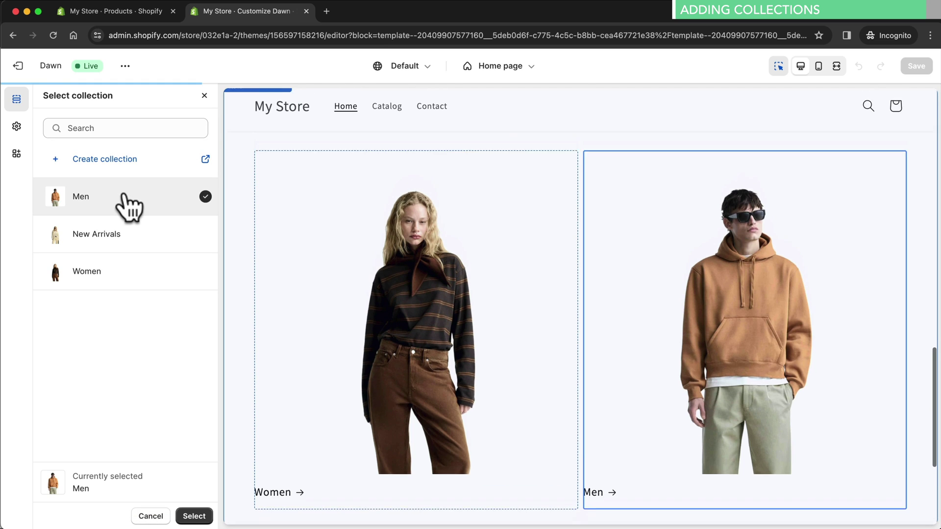
left_click(194, 515)
Retitle the collection list 'Find your style' and preview the Women collection page.
left_click(357, 145)
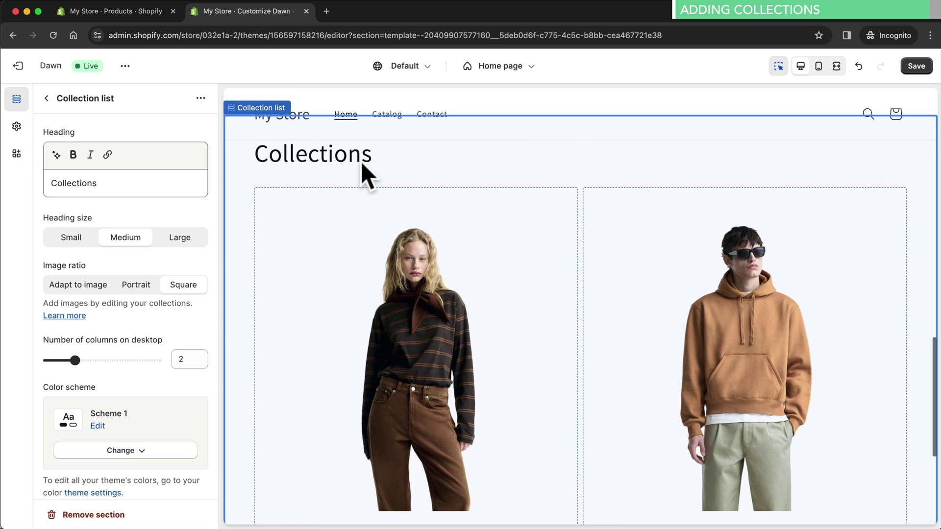
triple_click(154, 181)
type("Find your style")
left_click(418, 270)
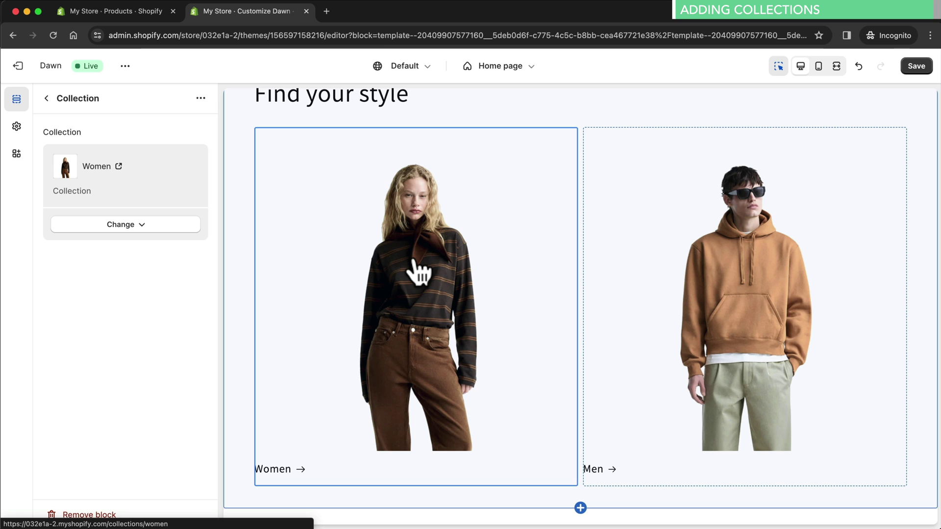
left_click(418, 269)
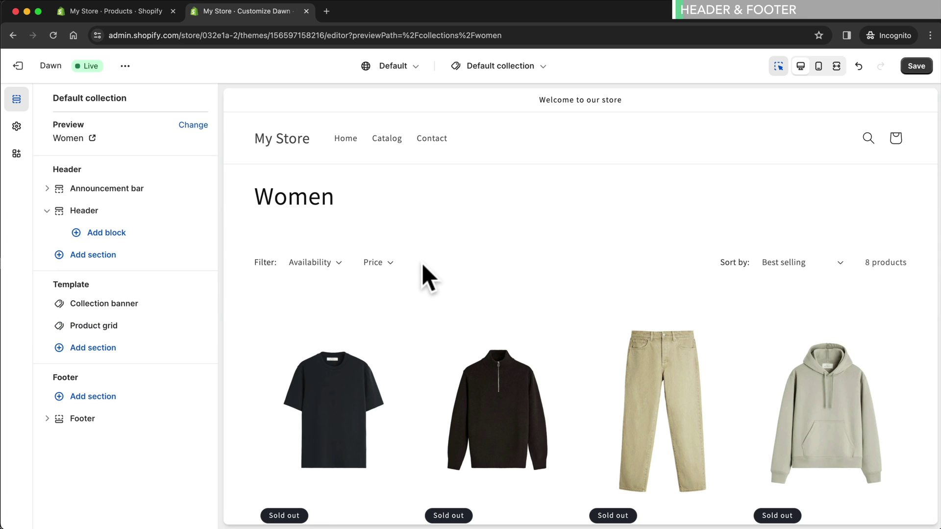
Upload the coconut logo image into the header's Logo setting.
left_click(303, 144)
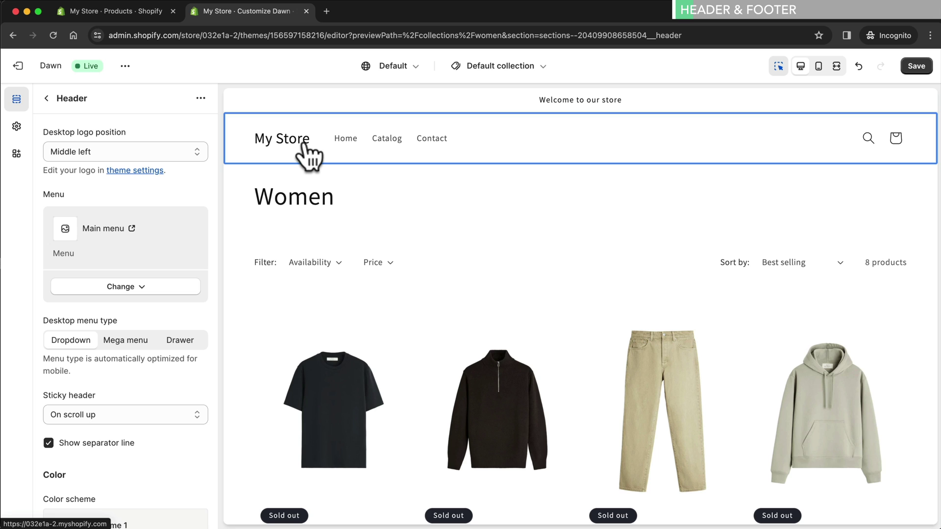
scroll(135, 251, "down", 5)
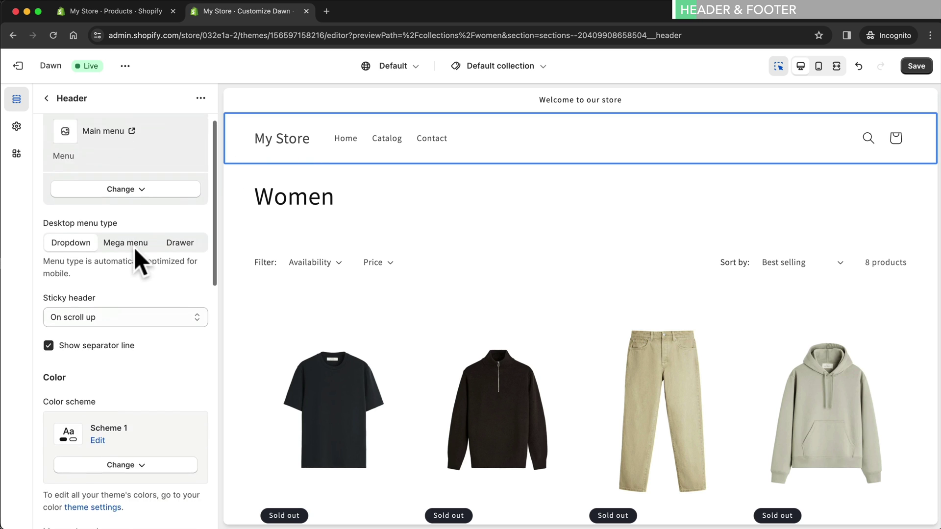
scroll(134, 248, "down", 10)
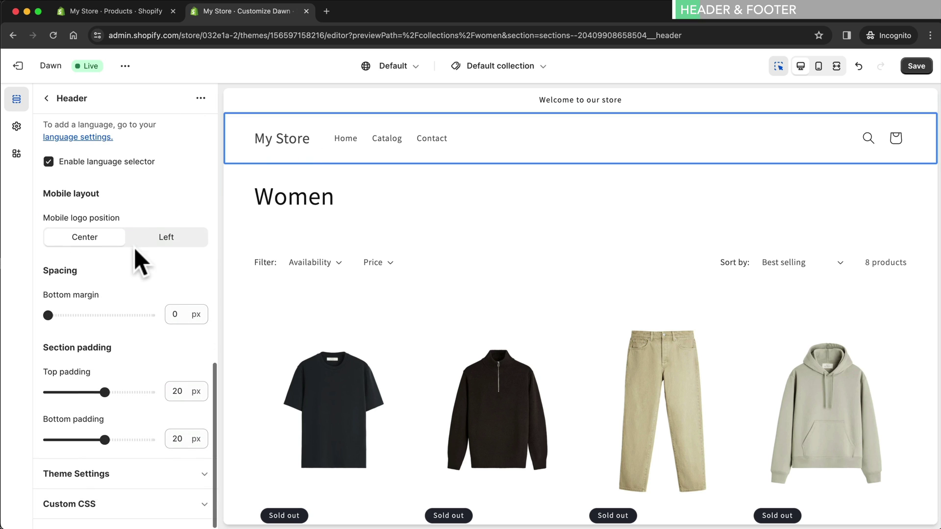
left_click(163, 471)
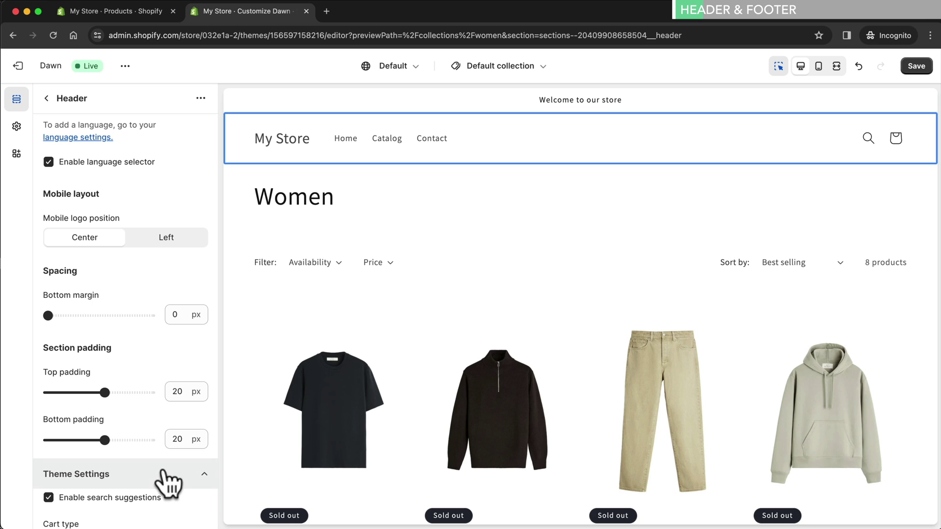
scroll(165, 478, "down", 8)
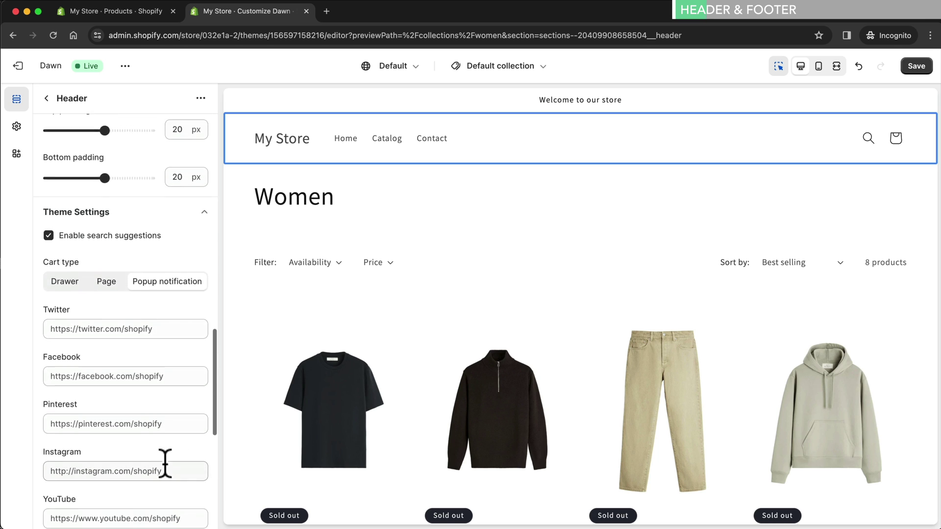
scroll(166, 459, "down", 6)
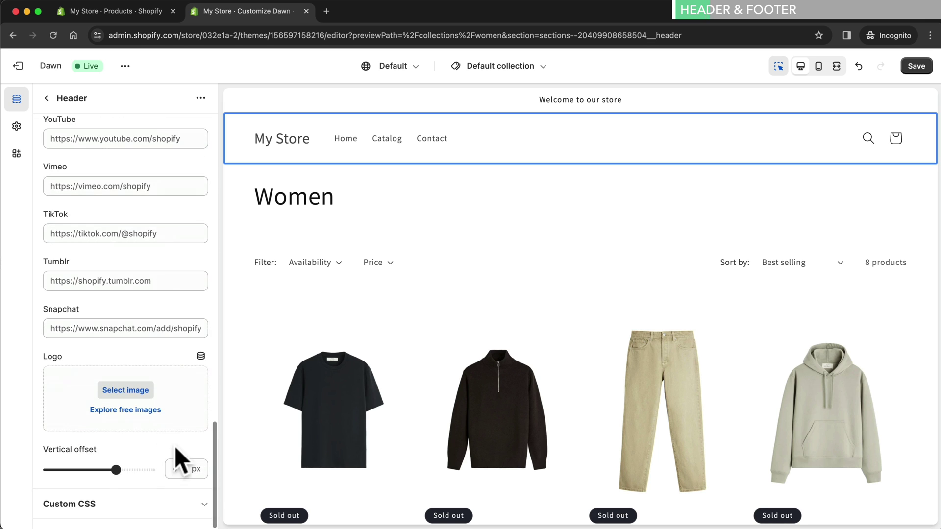
left_click_drag(280, 527, 188, 437)
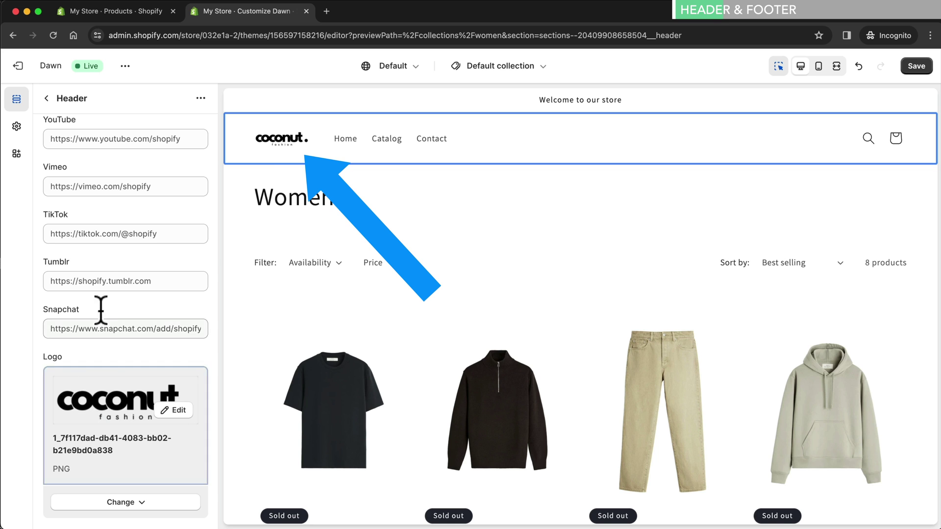
Set the desktop logo position to Middle center.
scroll(103, 299, "up", 4)
scroll(110, 283, "up", 15)
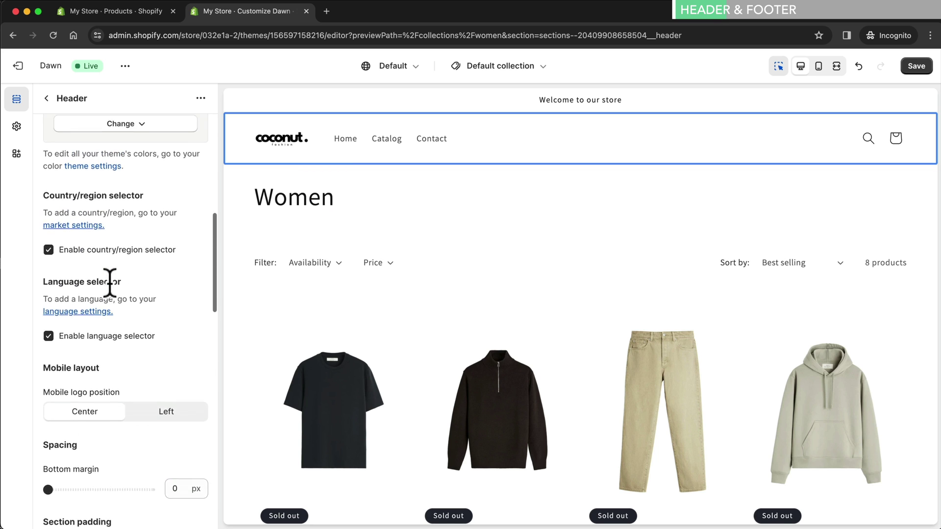
scroll(110, 283, "up", 4)
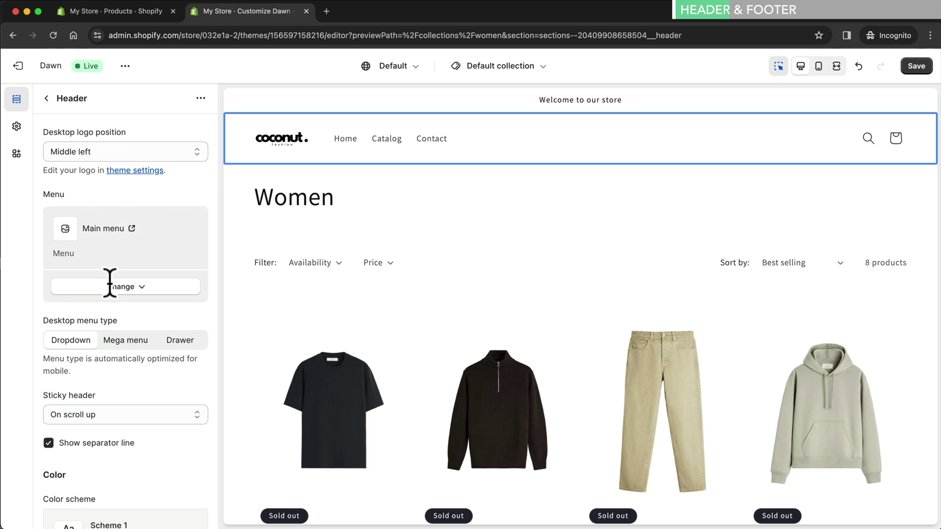
left_click(121, 152)
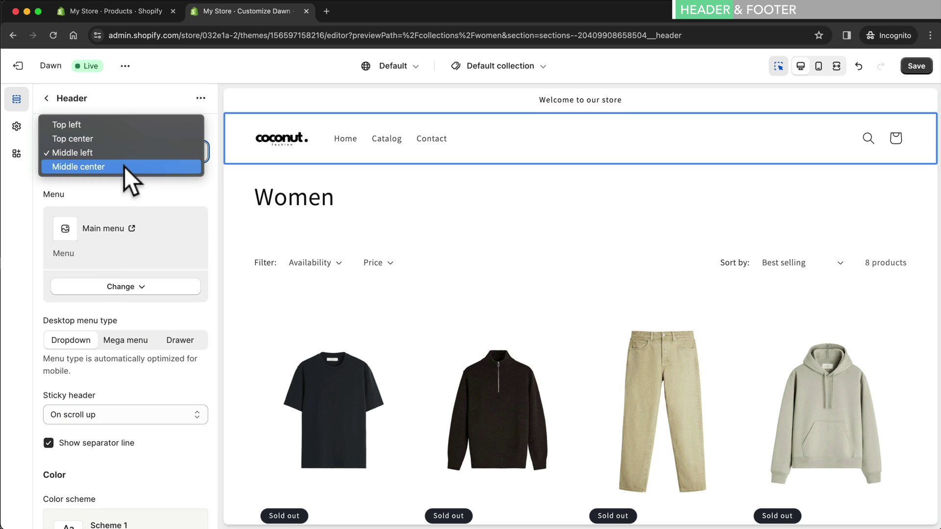
left_click(124, 166)
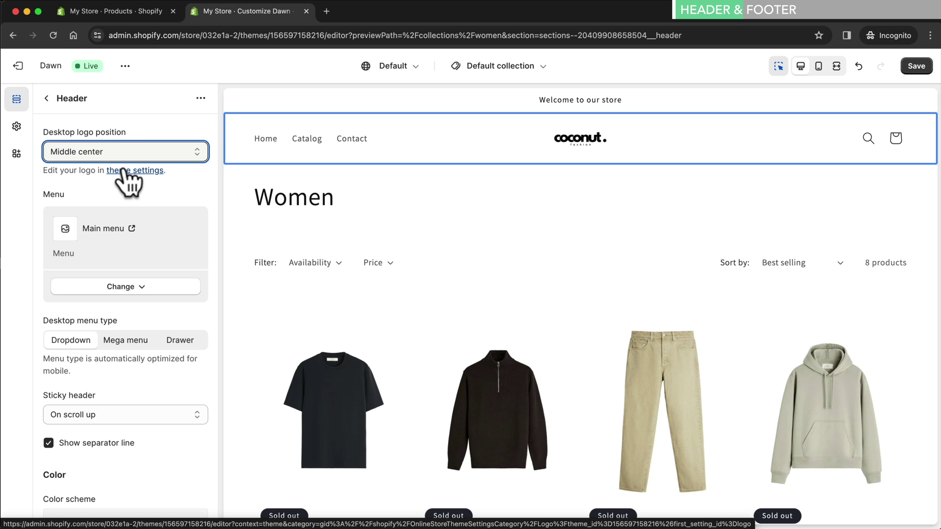
left_click(108, 11)
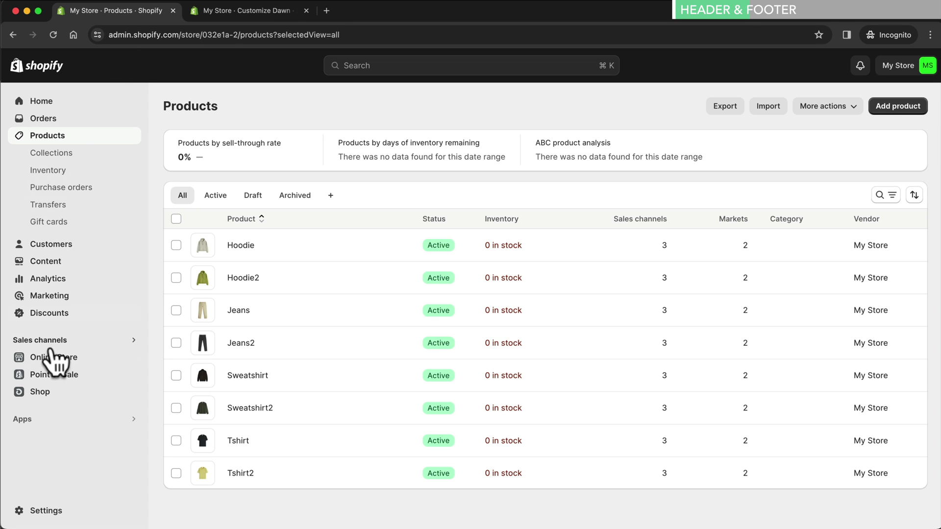
Remove the Home and Catalog items from the Main menu.
left_click(54, 357)
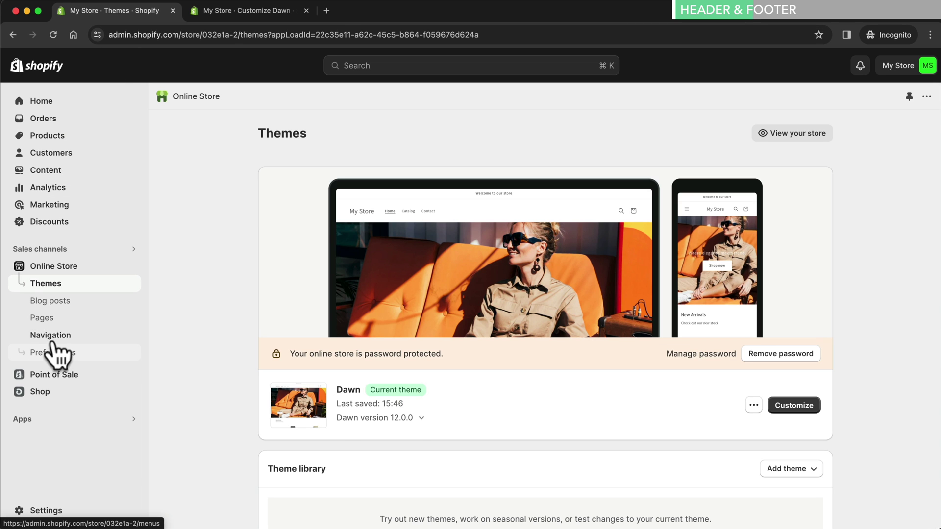
left_click(51, 336)
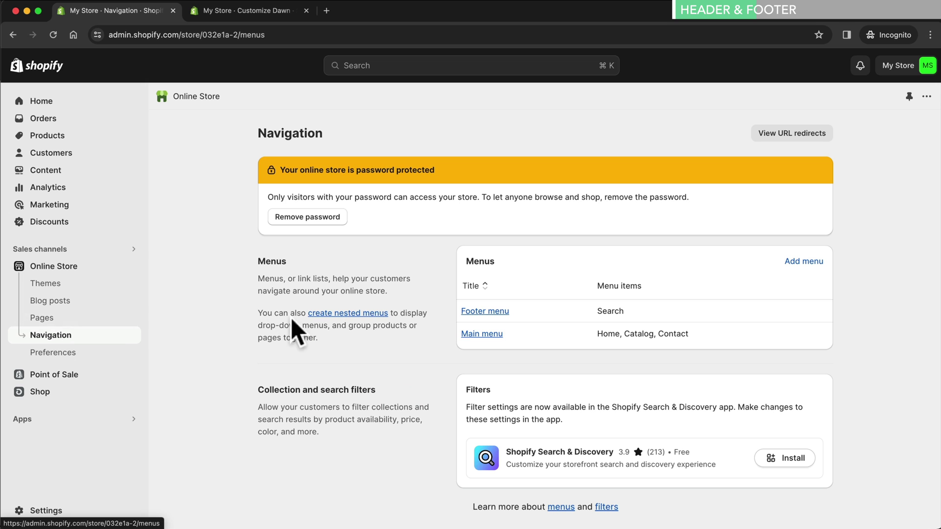
left_click(465, 334)
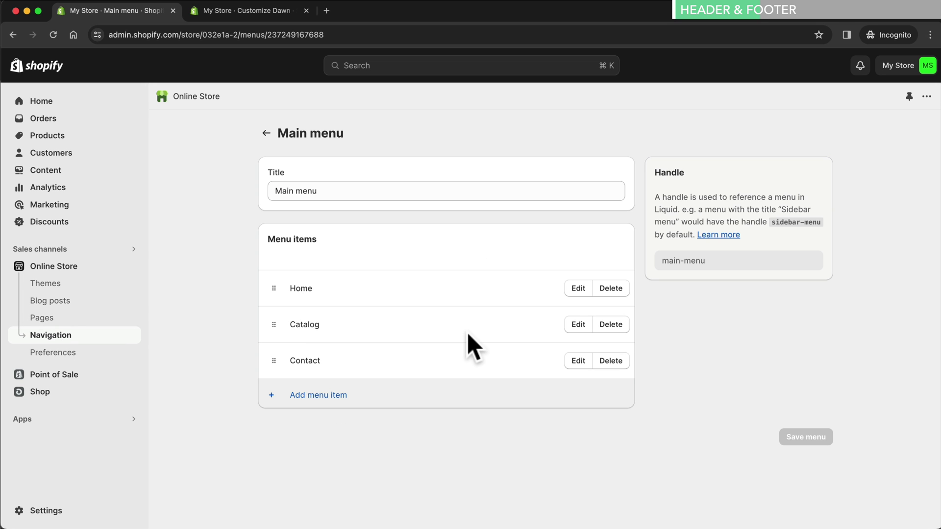
left_click(611, 289)
left_click(620, 326)
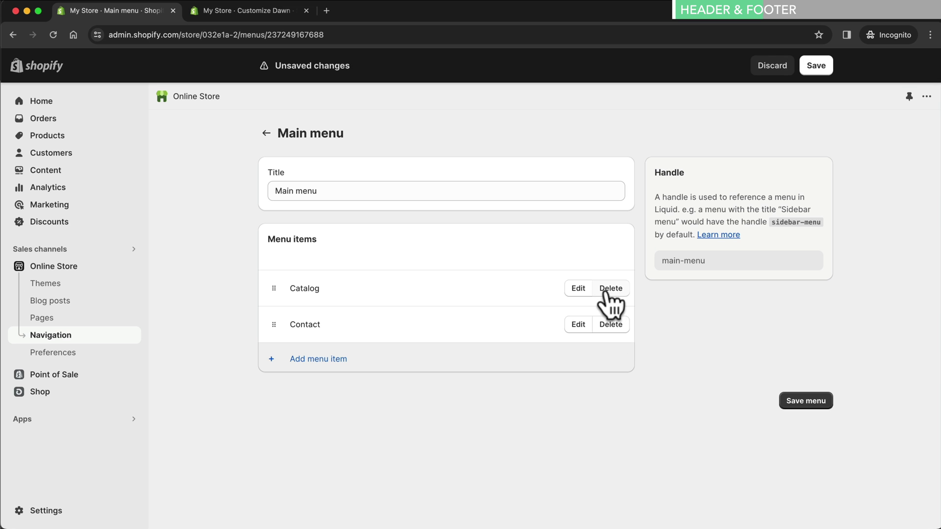
left_click(605, 290)
left_click(621, 328)
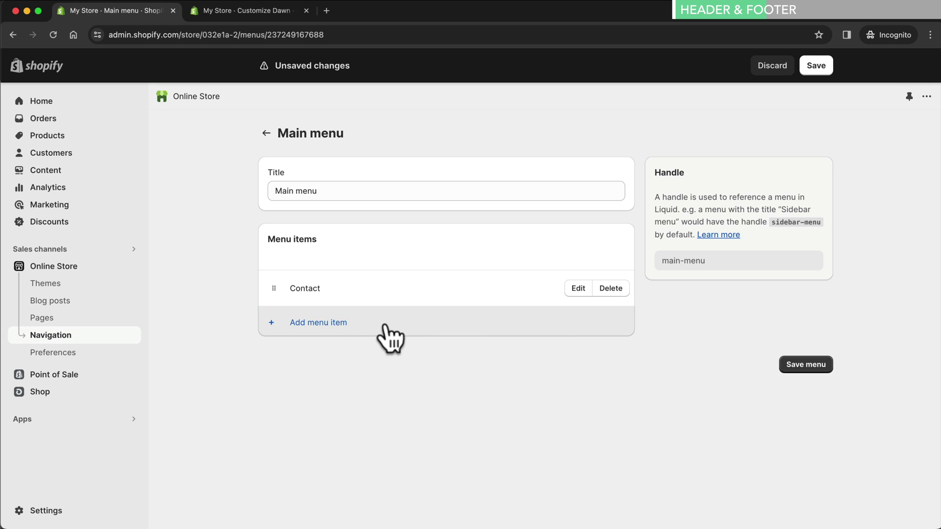
Add a Women menu item linked to the Women collection.
left_click(332, 322)
type("Wome")
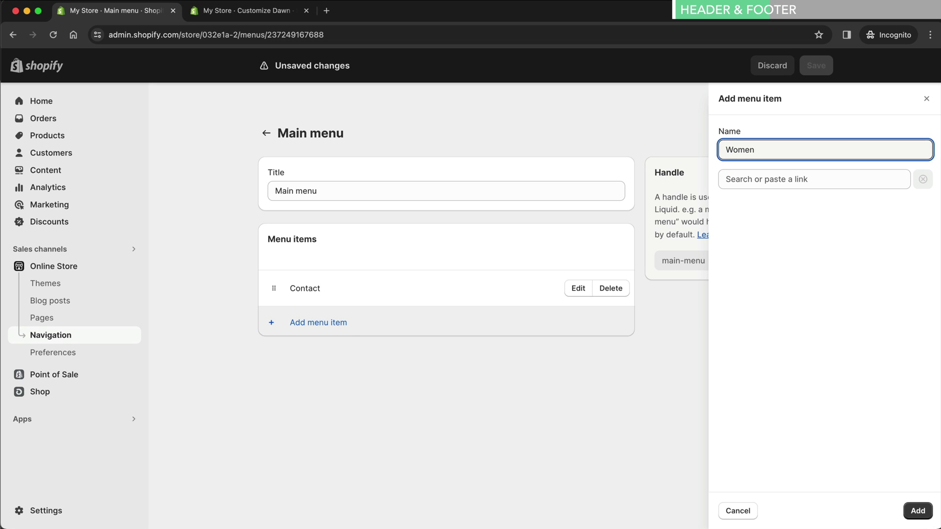
type("n")
left_click(804, 179)
left_click(794, 255)
left_click(796, 310)
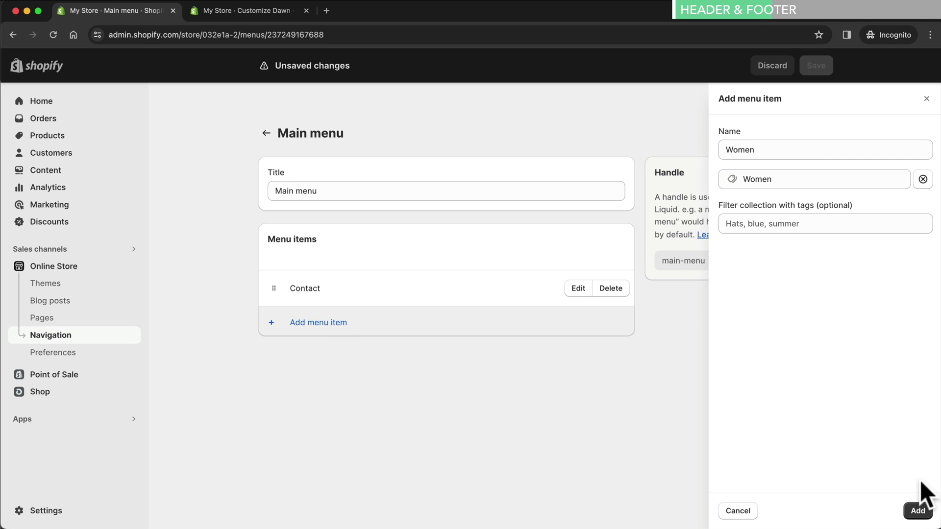
left_click(917, 512)
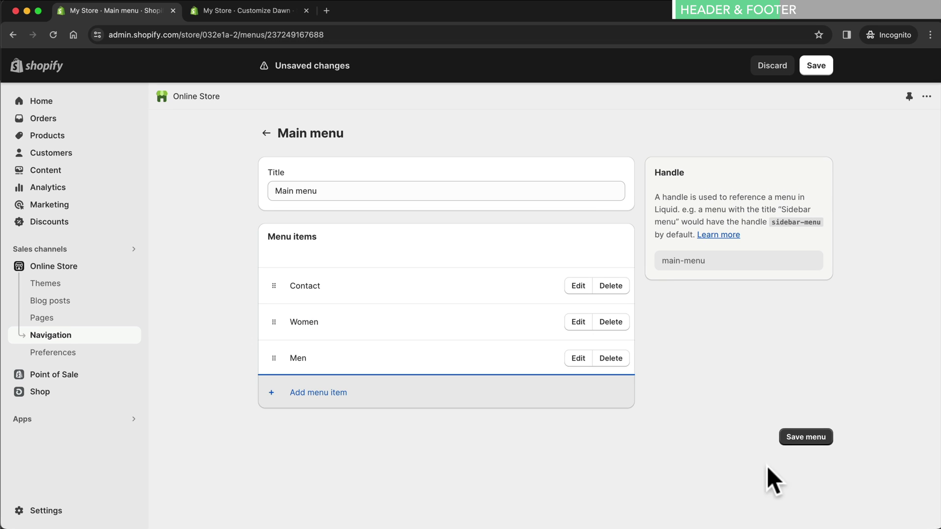
Move Contact after Men, save the menu, then save and reload the theme editor.
left_click_drag(274, 286, 273, 362)
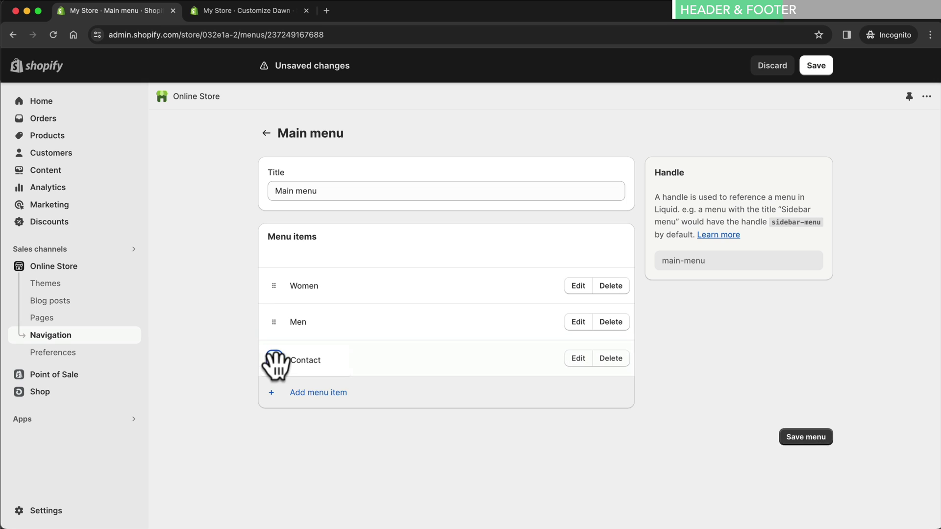
left_click(804, 437)
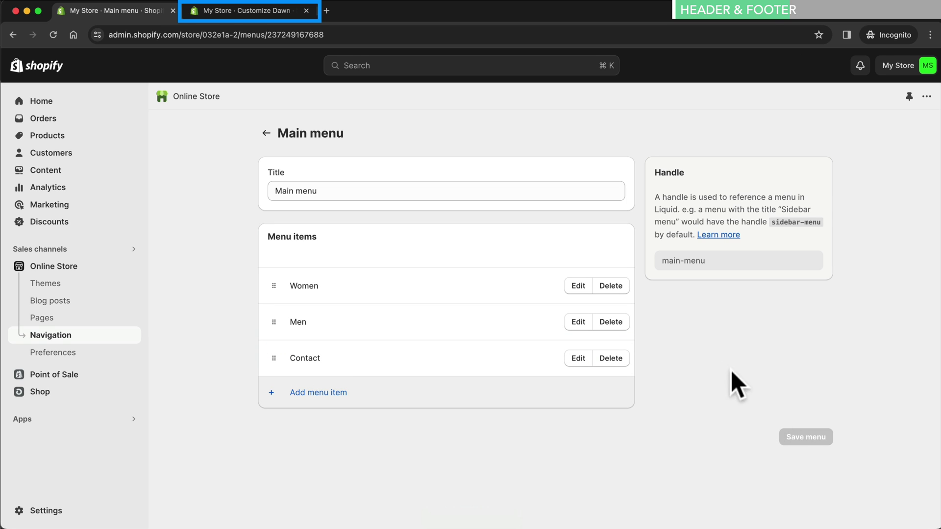
left_click(282, 11)
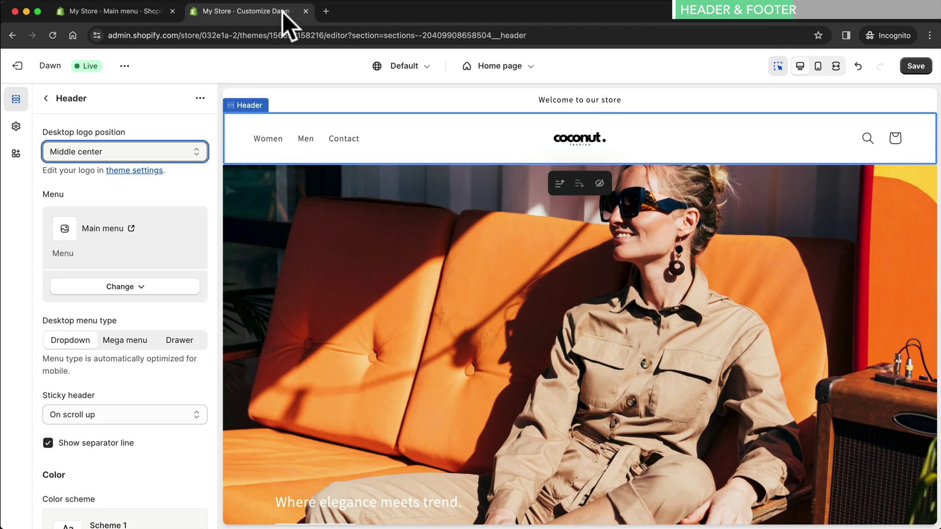
left_click(911, 67)
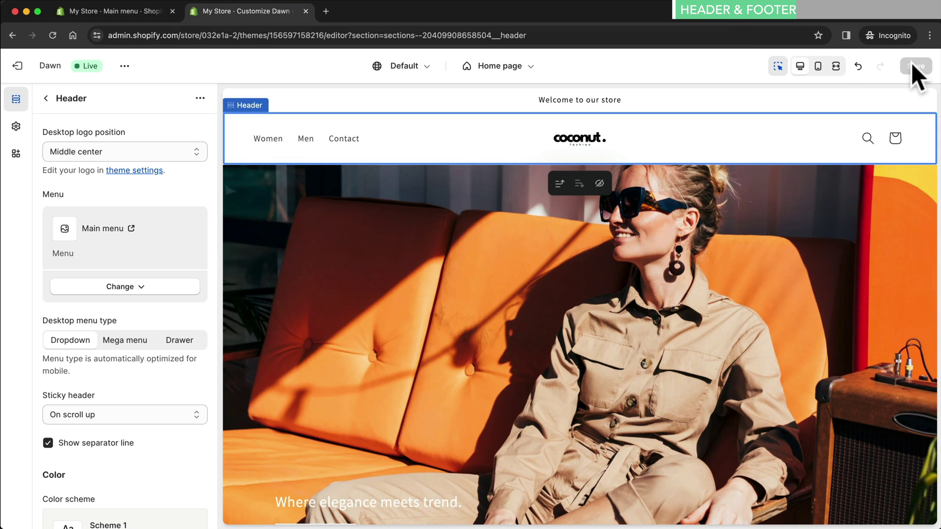
left_click(53, 34)
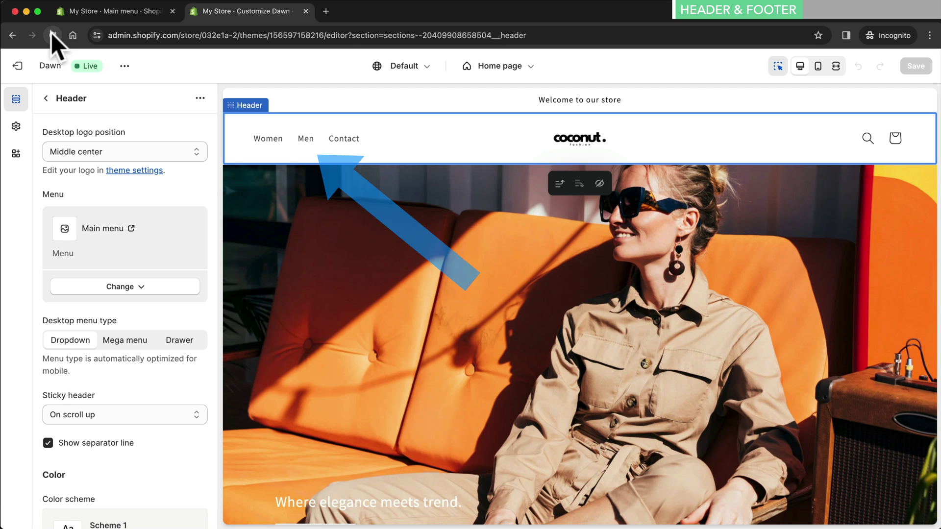
Turn off Show email signup in the footer section.
scroll(414, 328, "down", 3)
scroll(414, 325, "down", 15)
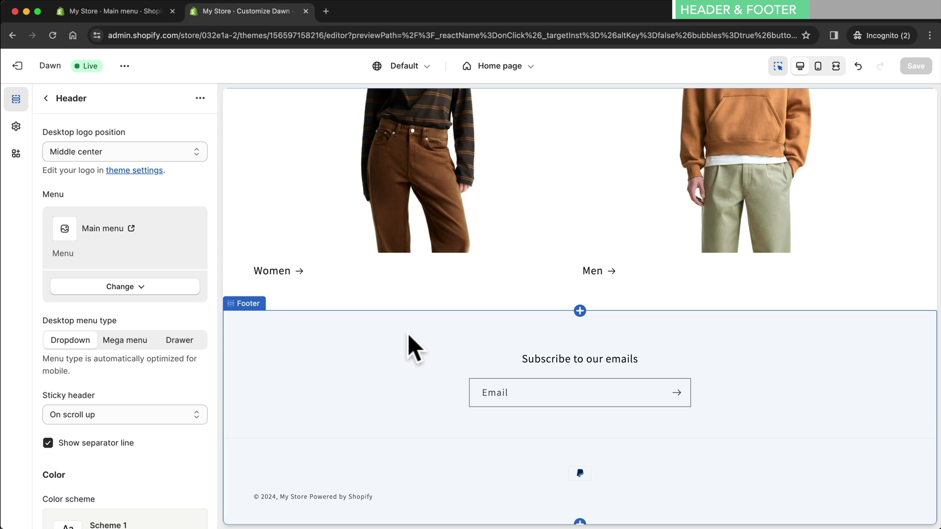
left_click(409, 335)
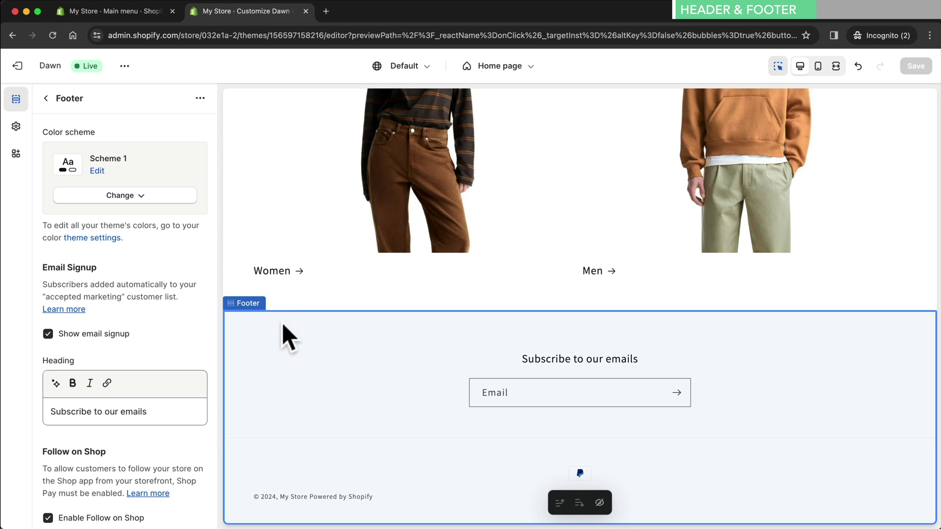
left_click(47, 334)
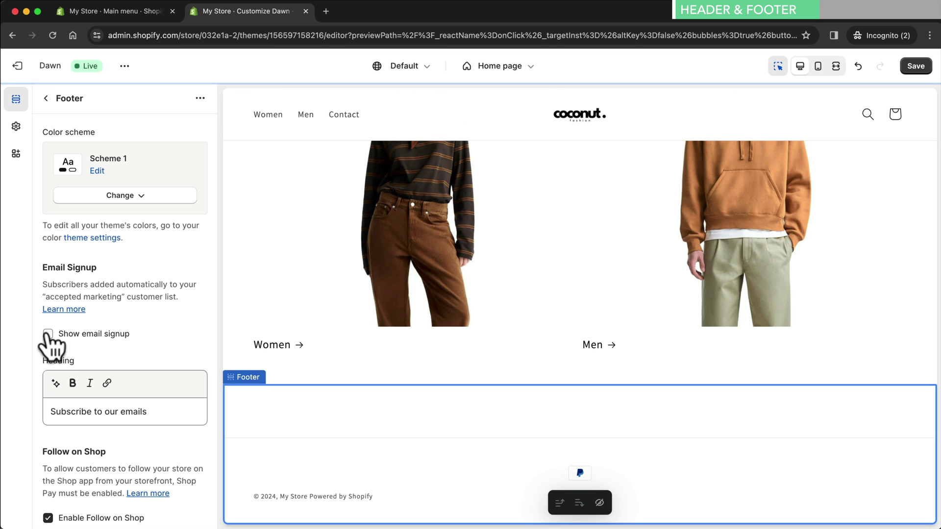
scroll(78, 387, "down", 10)
scroll(98, 395, "down", 2)
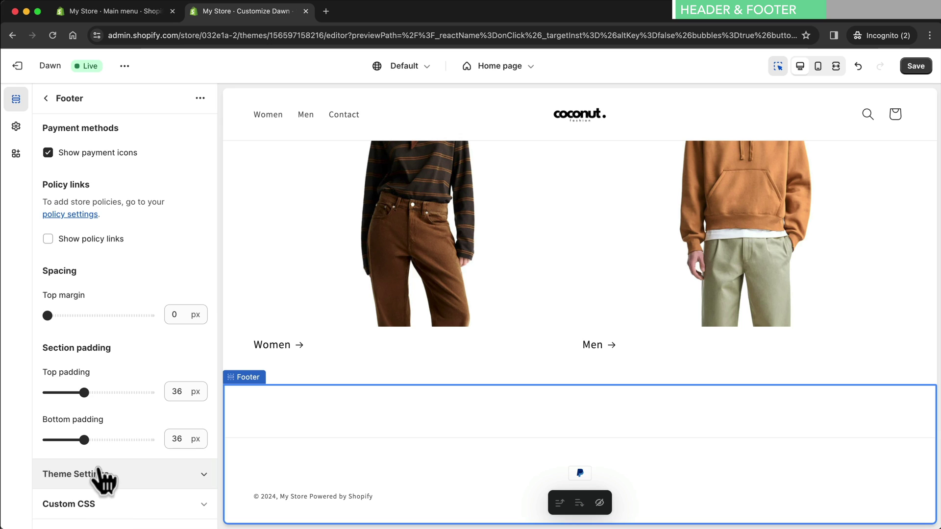
left_click(101, 474)
scroll(98, 441, "down", 8)
left_click(71, 146)
type("www.google.com")
triple_click(70, 193)
type("www.google.com")
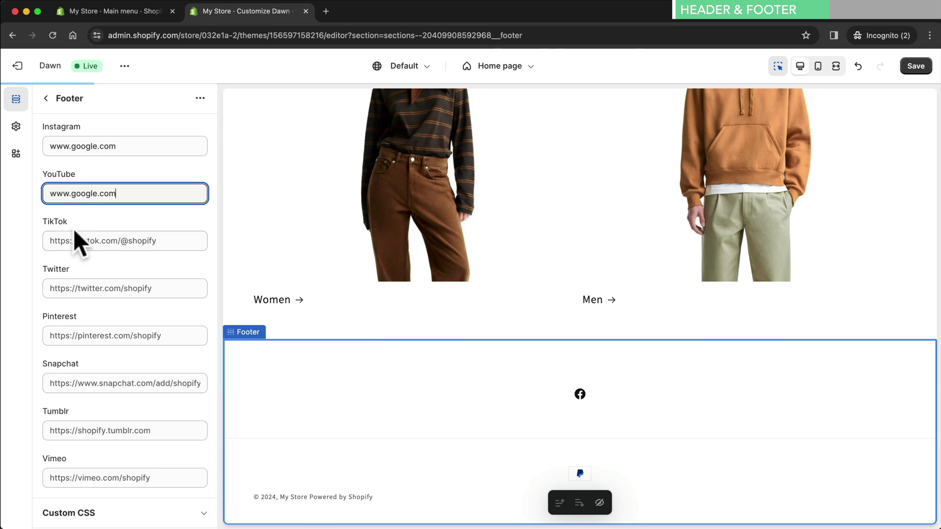
triple_click(46, 239)
type("www.google.com")
left_click(72, 288)
type("www.google.com")
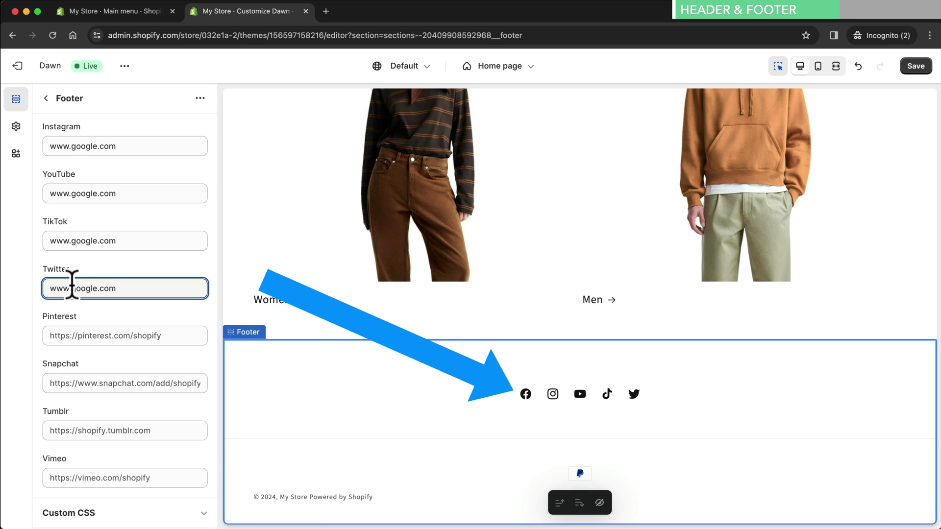
scroll(72, 289, "up", 15)
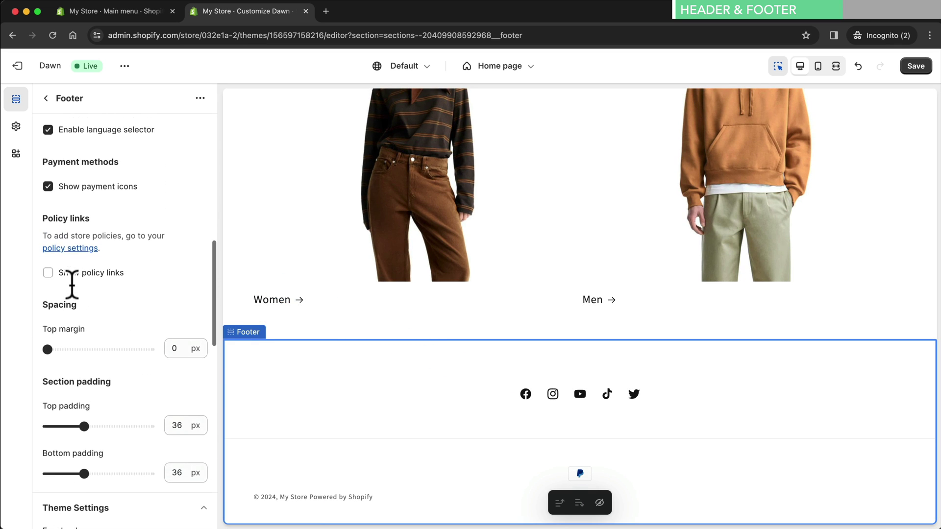
scroll(72, 285, "up", 5)
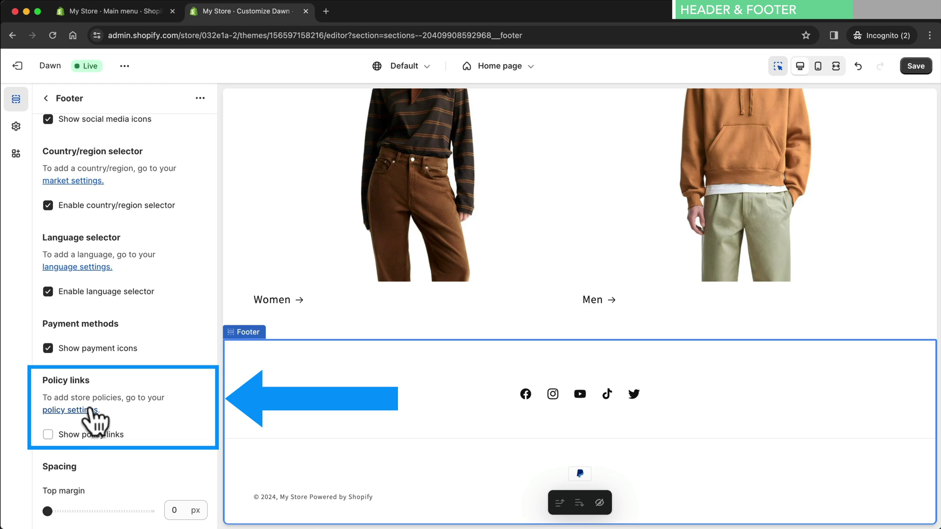
Generate the return and refund and privacy policies from templates and save the policies.
left_click(70, 409)
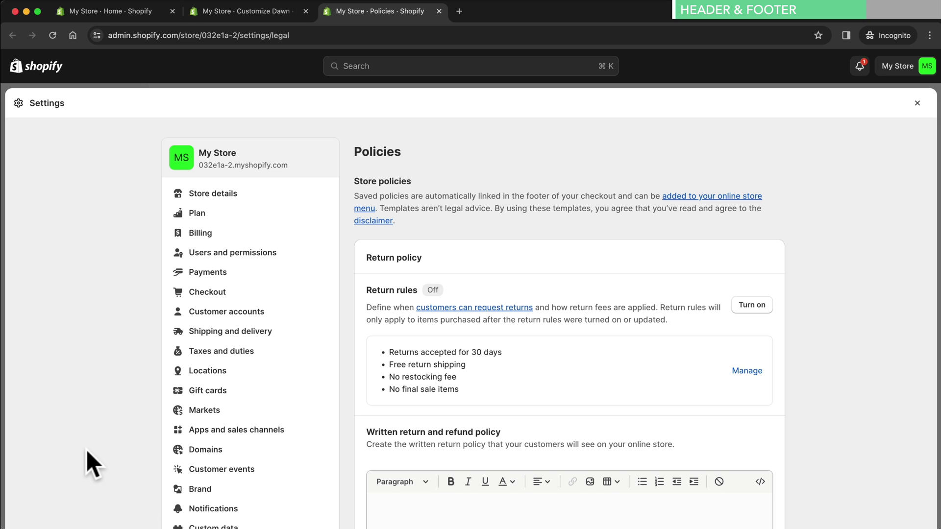
scroll(487, 402, "down", 6)
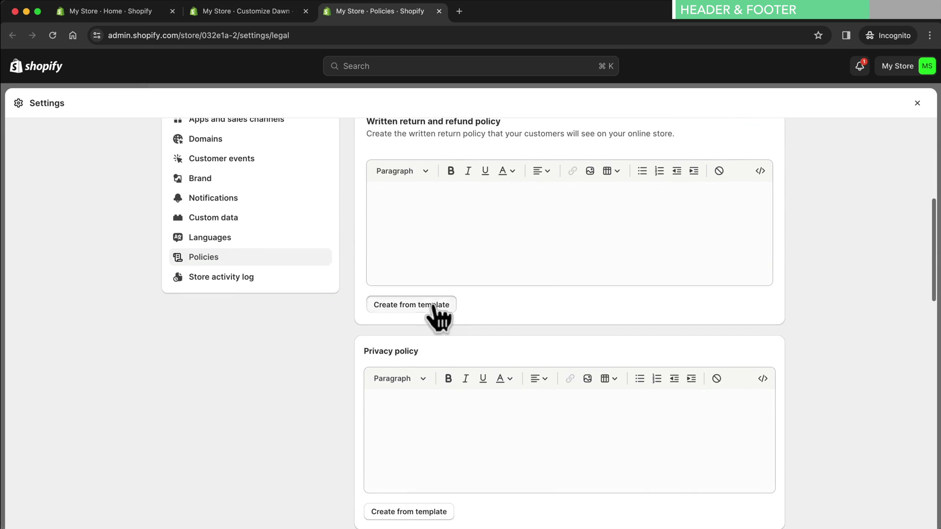
left_click(434, 305)
scroll(435, 302, "down", 4)
scroll(816, 325, "down", 8)
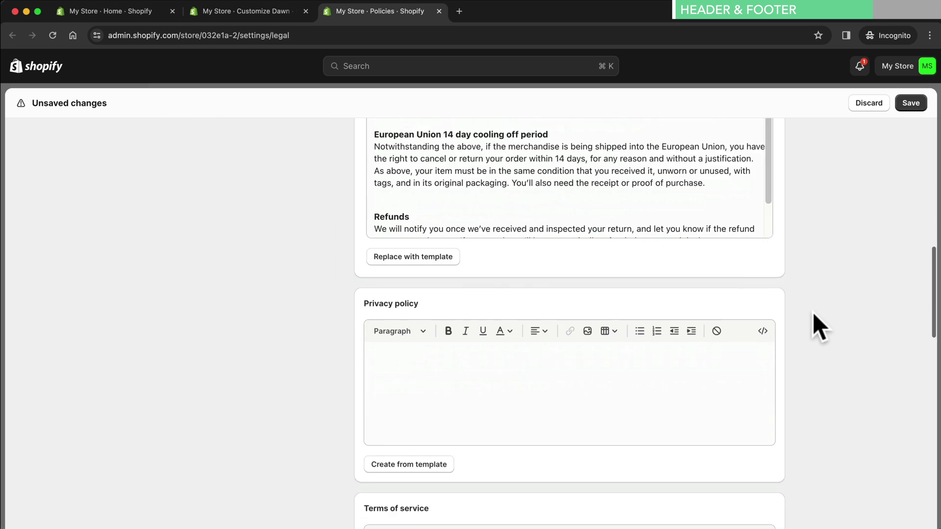
left_click(378, 341)
scroll(825, 324, "down", 8)
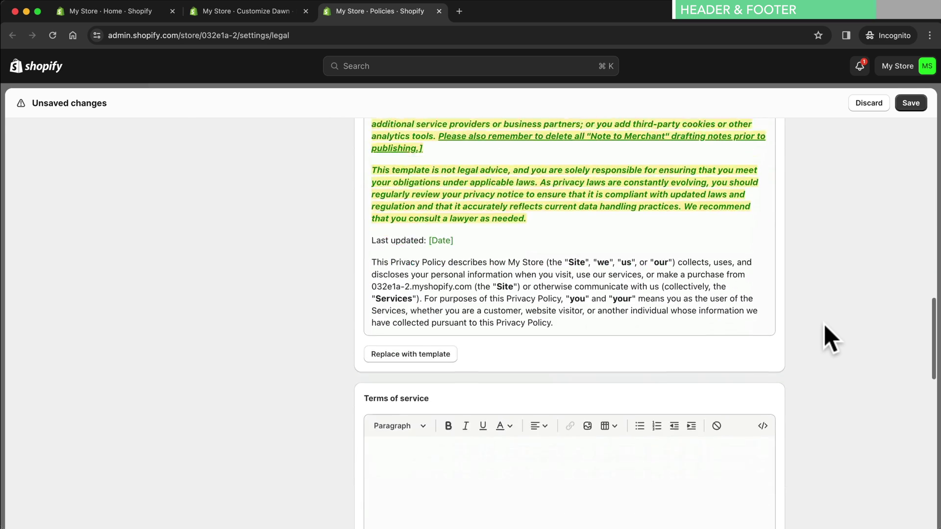
scroll(824, 326, "down", 5)
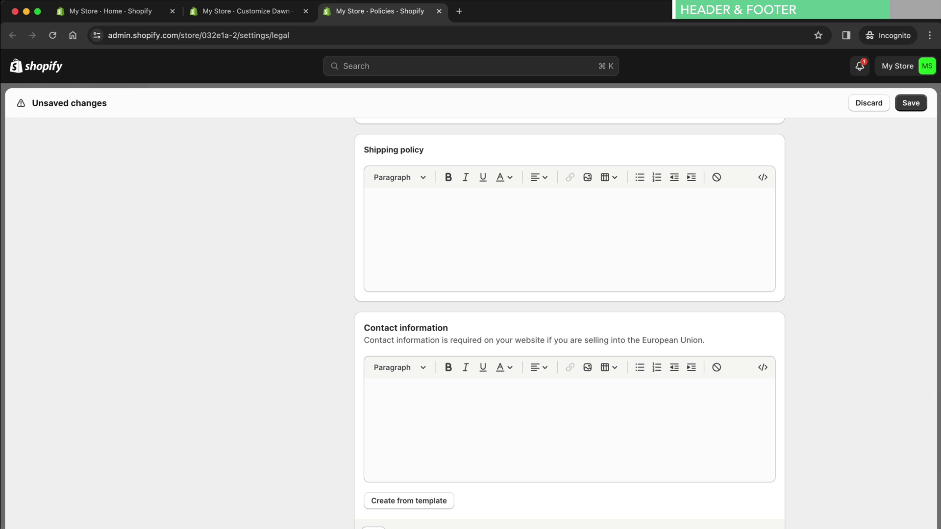
left_click(909, 104)
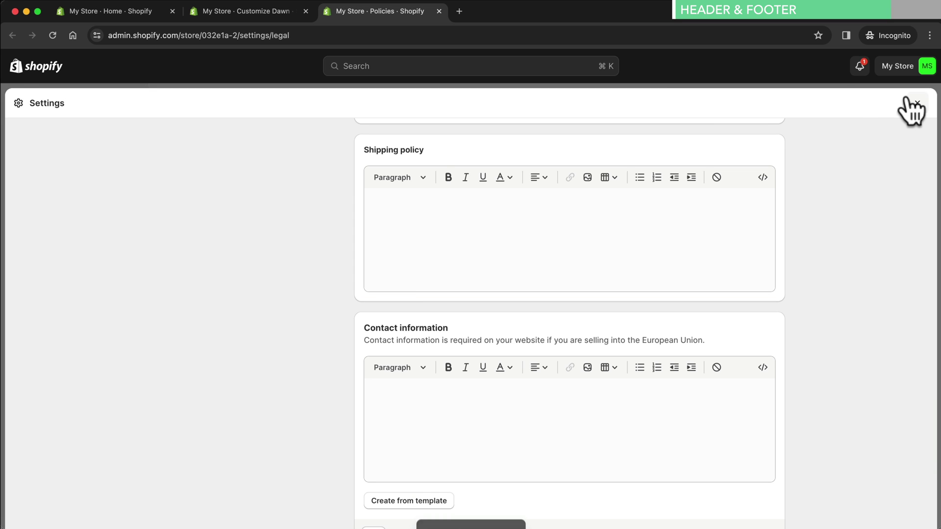
Delete the Search item from the Footer menu.
left_click(440, 11)
left_click(140, 11)
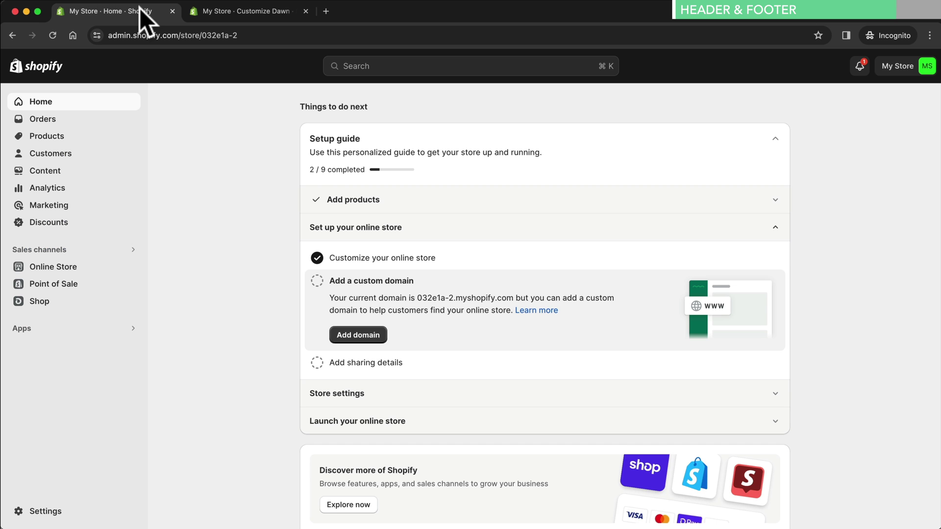
left_click(59, 267)
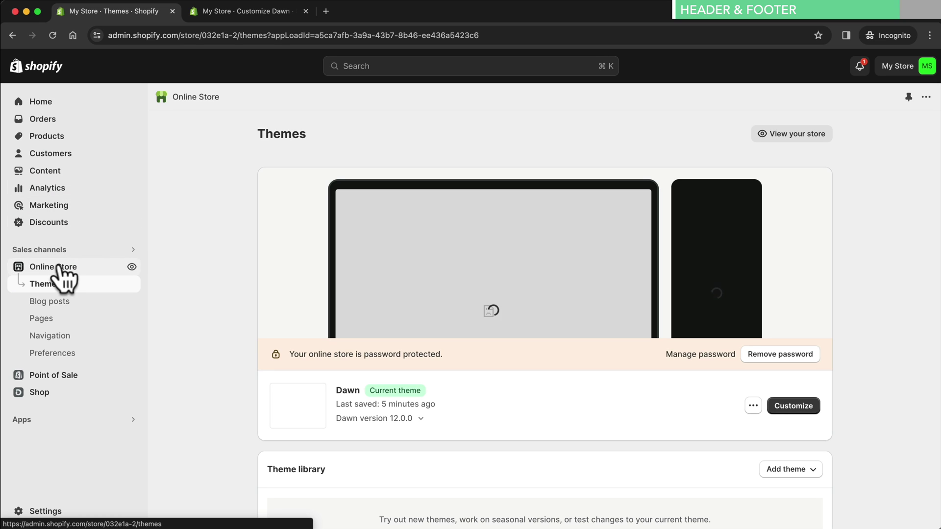
left_click(51, 337)
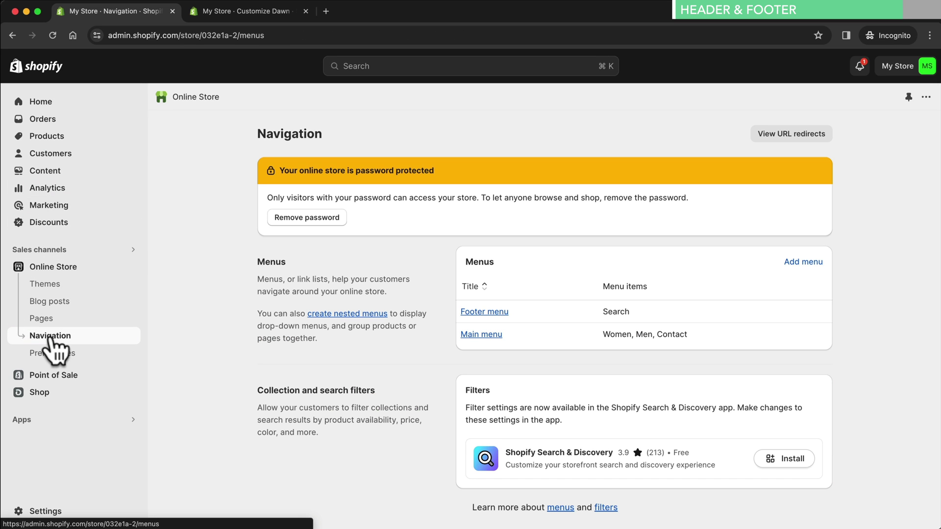
left_click(478, 313)
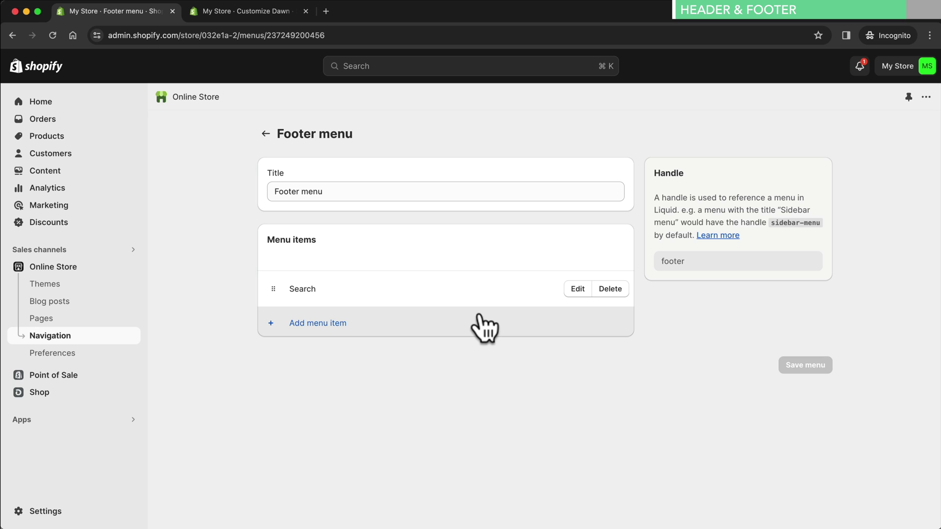
left_click(611, 289)
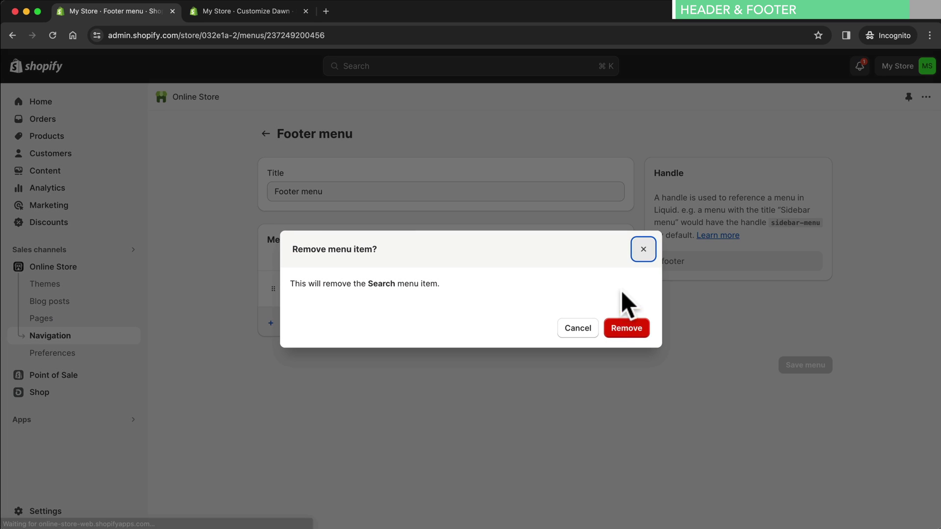
left_click(623, 327)
Add a Privacy Policy item to the Footer menu and save it.
left_click(336, 335)
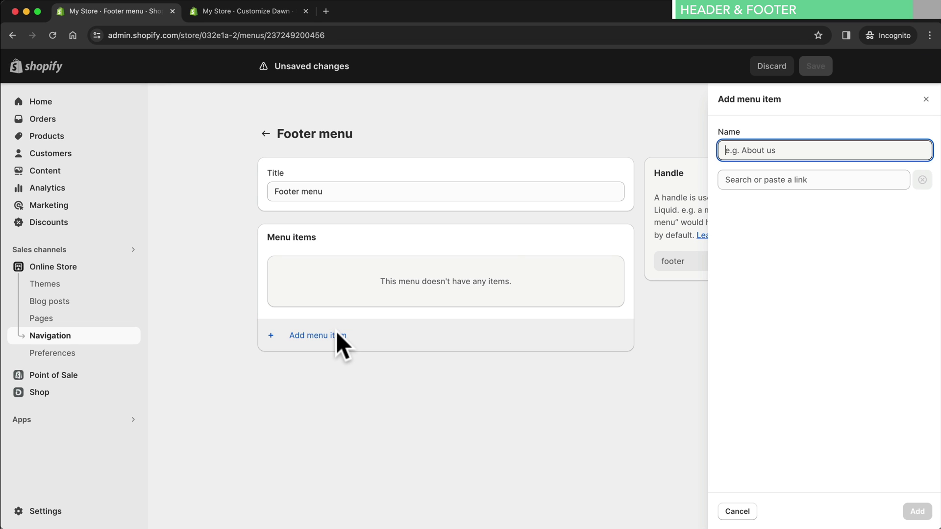
left_click(804, 179)
left_click(777, 378)
left_click(764, 252)
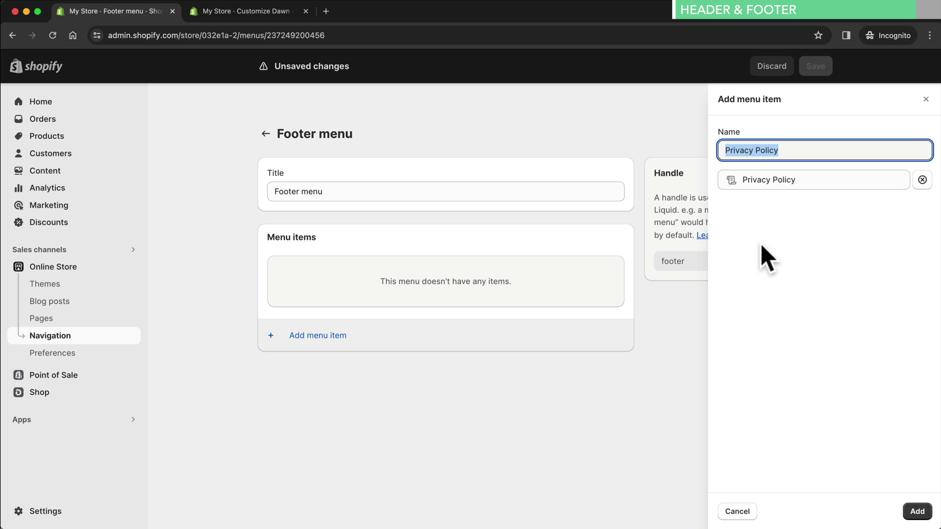
left_click(915, 511)
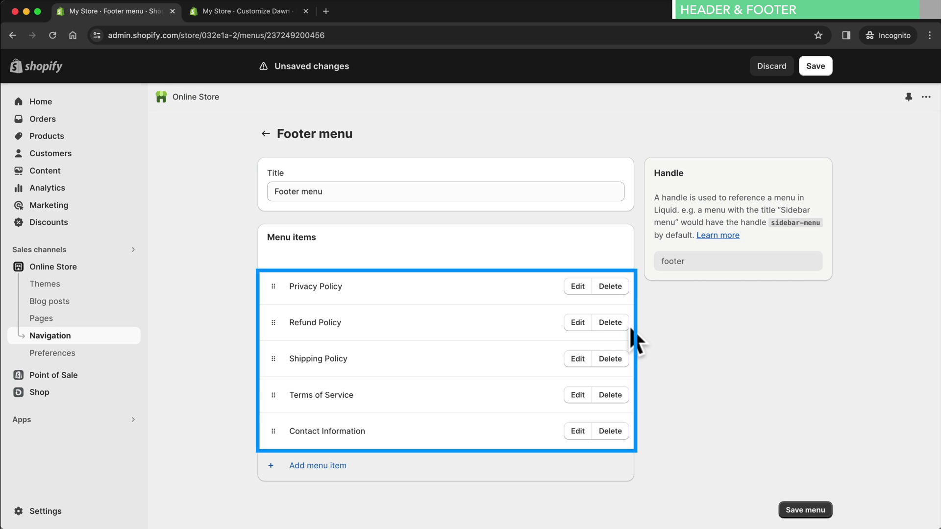
left_click(800, 511)
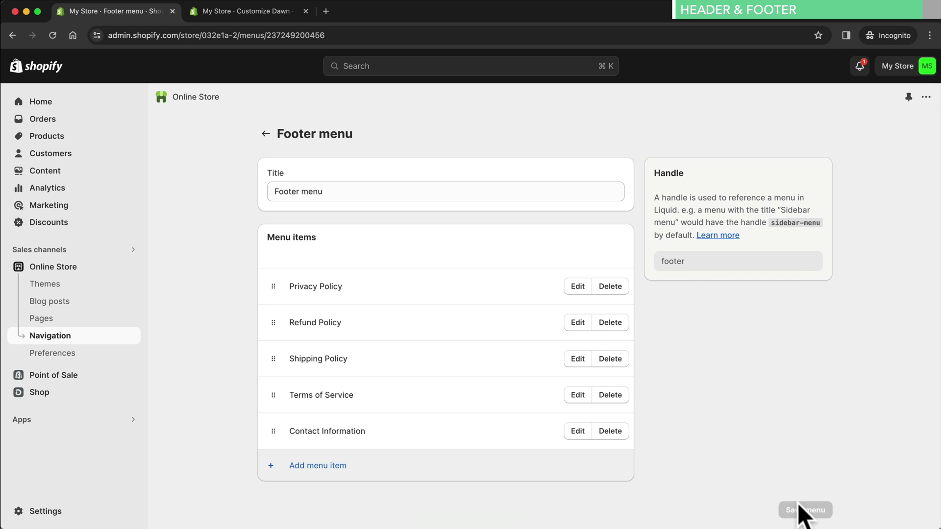
left_click(172, 11)
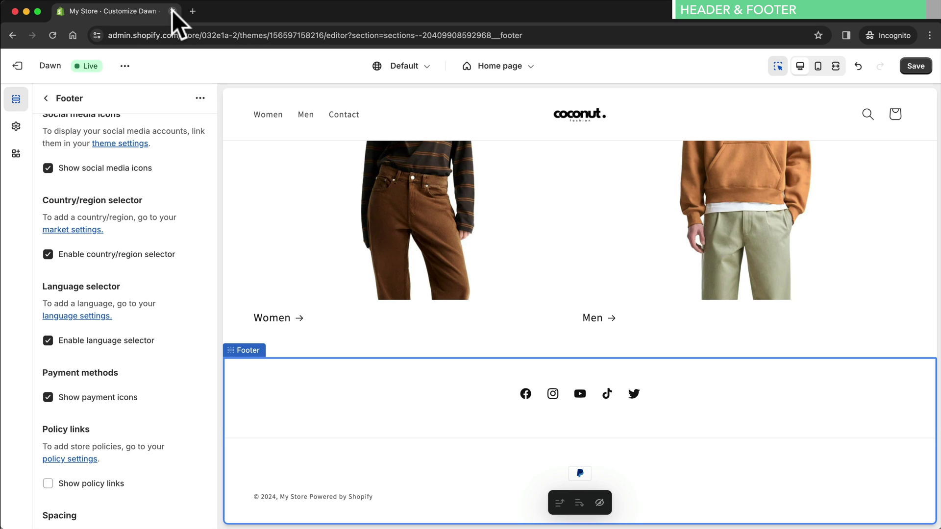
Add a Menu block to the footer and delete its 'Quick links' heading.
left_click(44, 96)
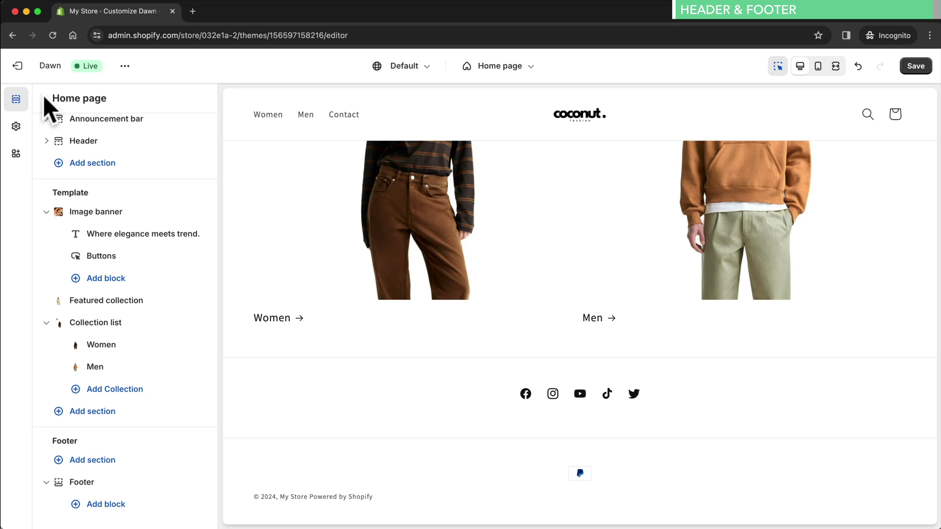
left_click(133, 506)
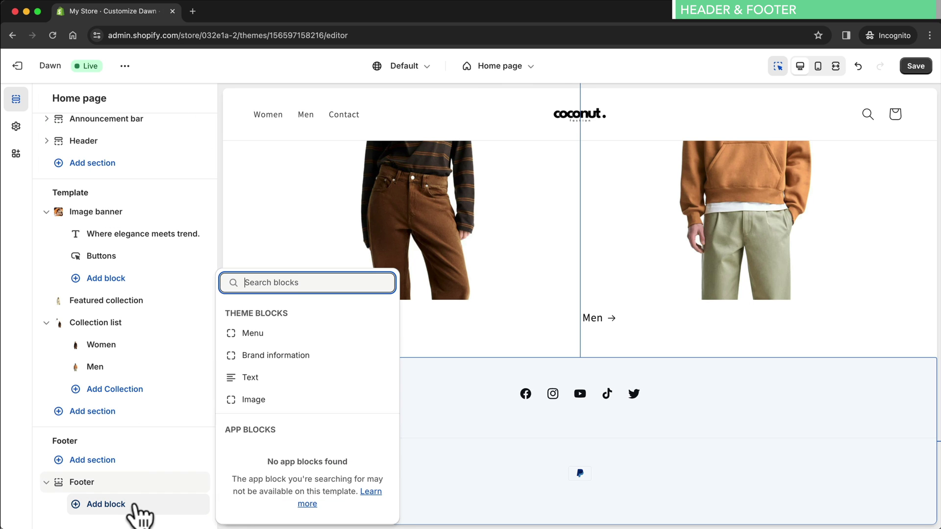
left_click(251, 332)
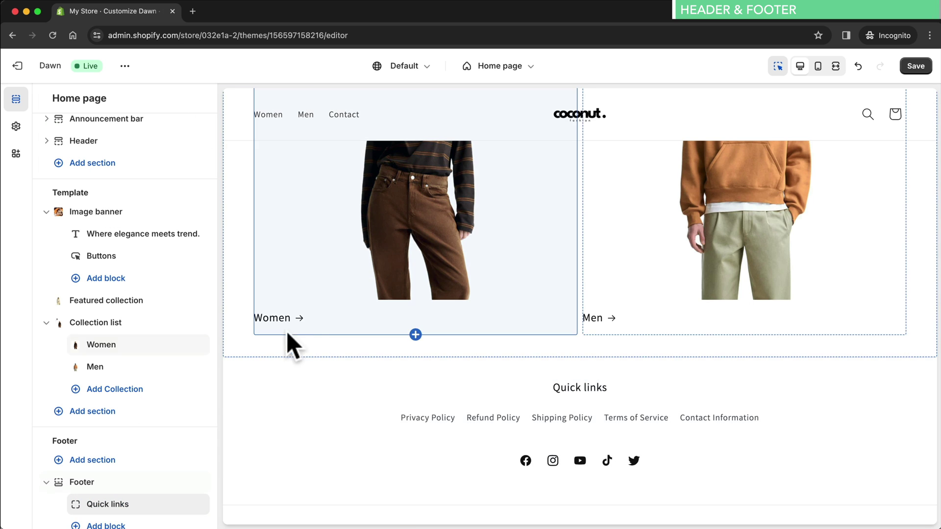
left_click(400, 346)
left_click_drag(141, 195, 22, 193)
key("BackSpace")
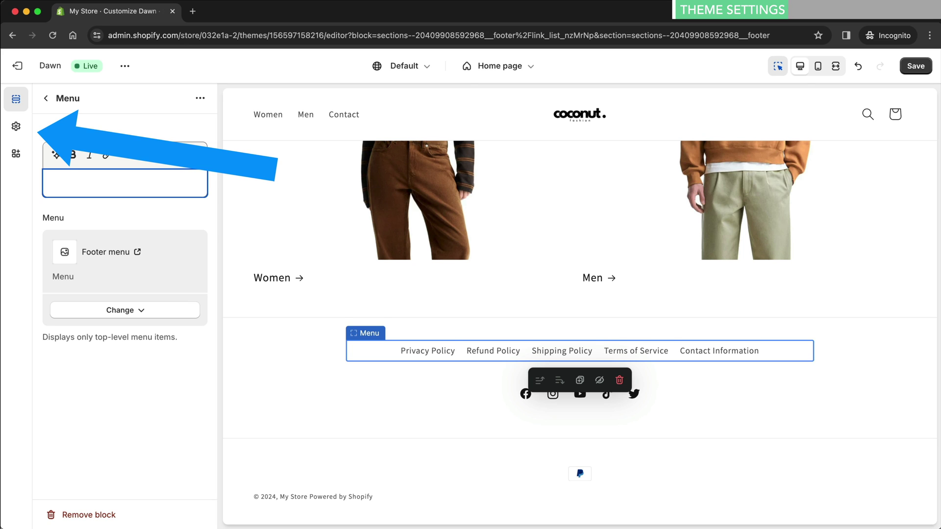
Drop the black C PNG into Theme settings > Logo as the favicon image.
left_click(16, 127)
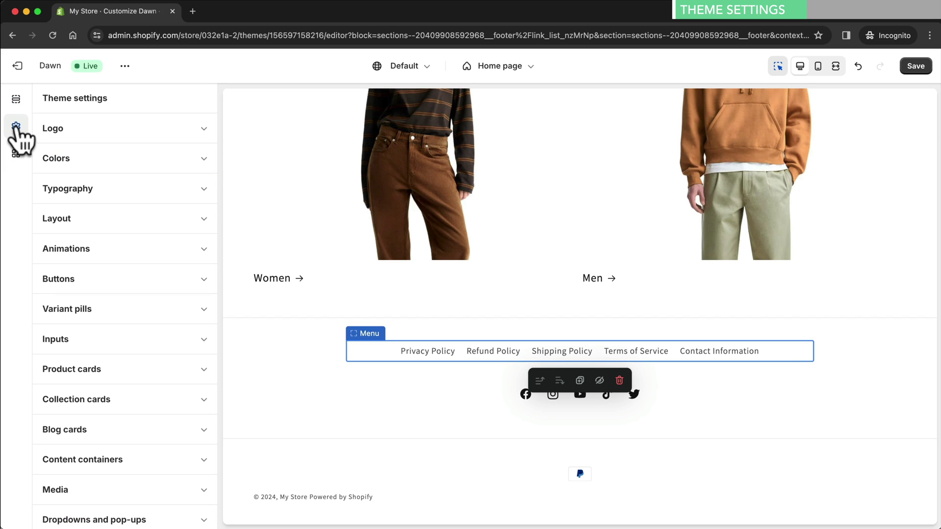
left_click(163, 133)
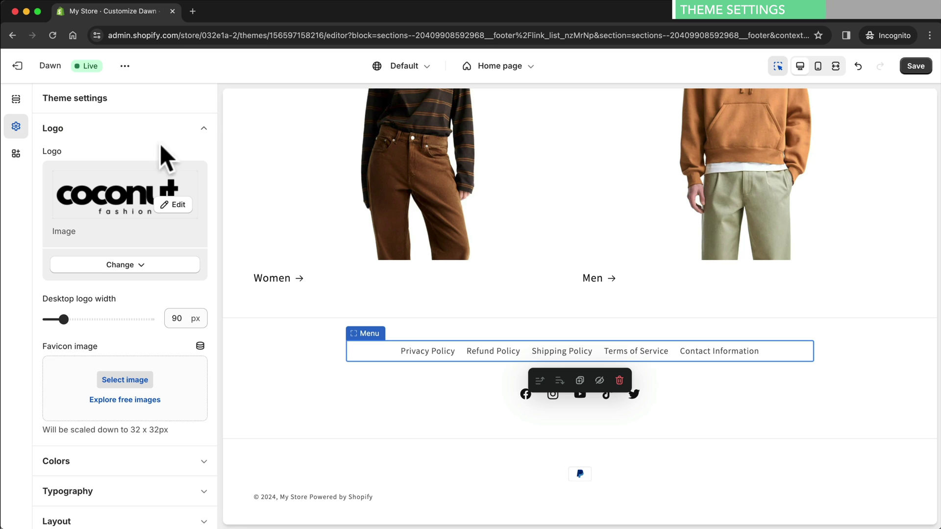
left_click_drag(308, 520, 202, 390)
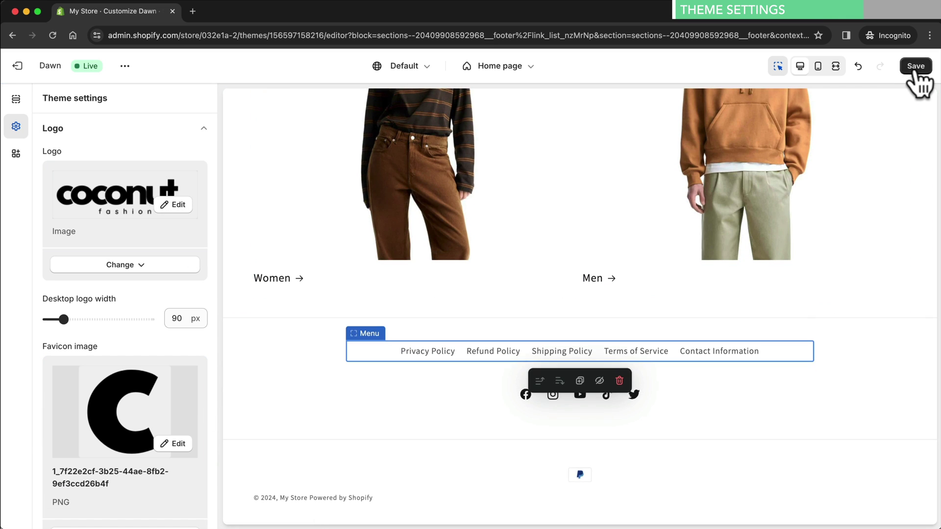
Save the theme and view the live storefront in a new tab.
left_click(917, 67)
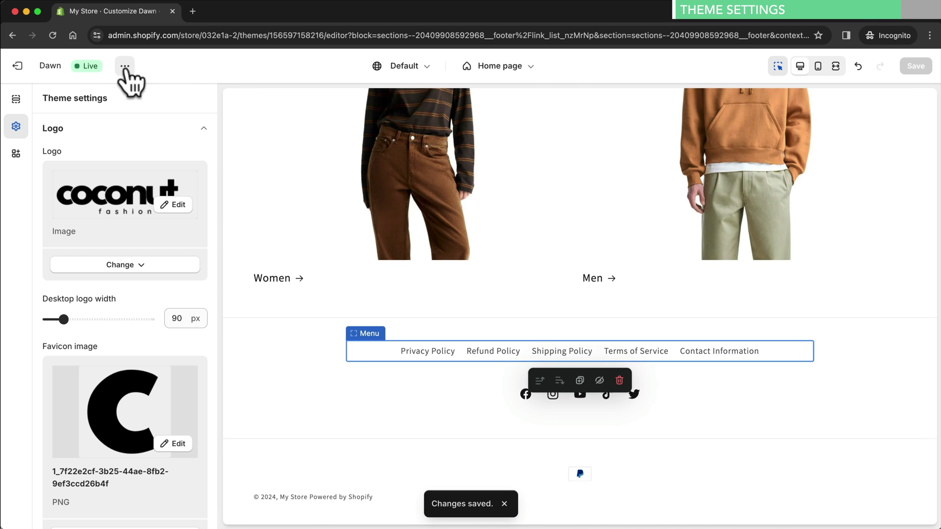
left_click(125, 66)
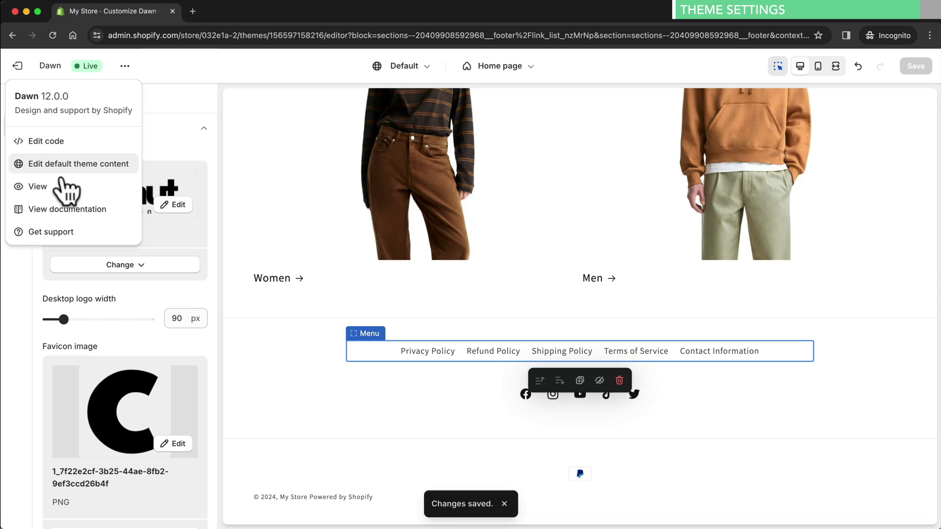
left_click(58, 185)
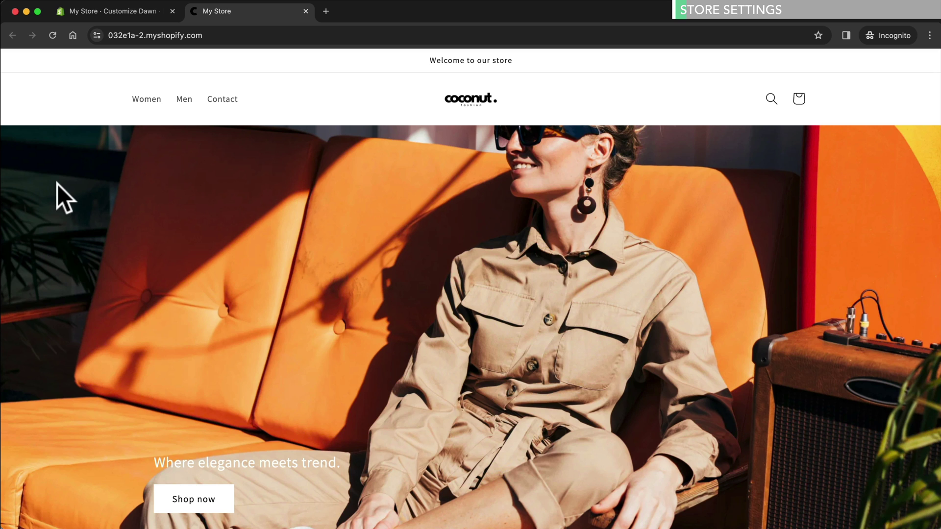
Close the storefront tab, exit the theme editor and open the store Settings.
left_click(305, 11)
left_click(20, 67)
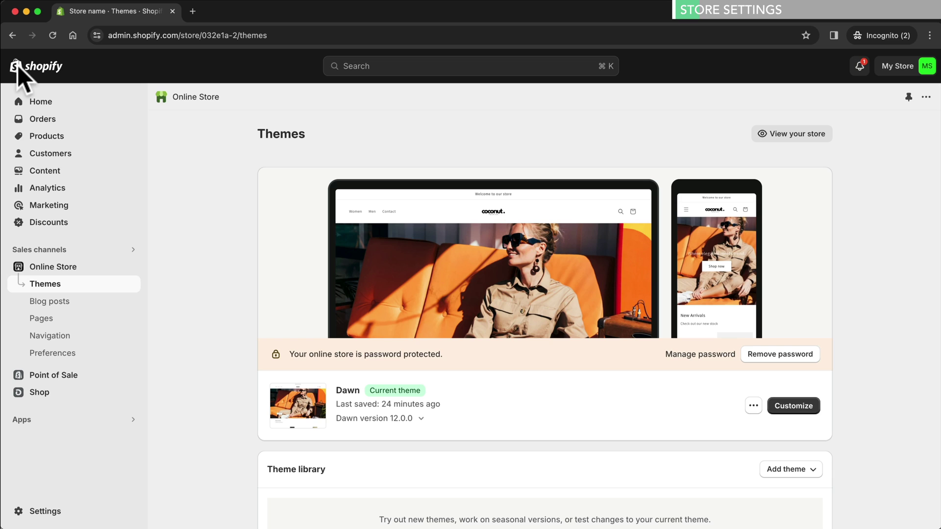
left_click(40, 510)
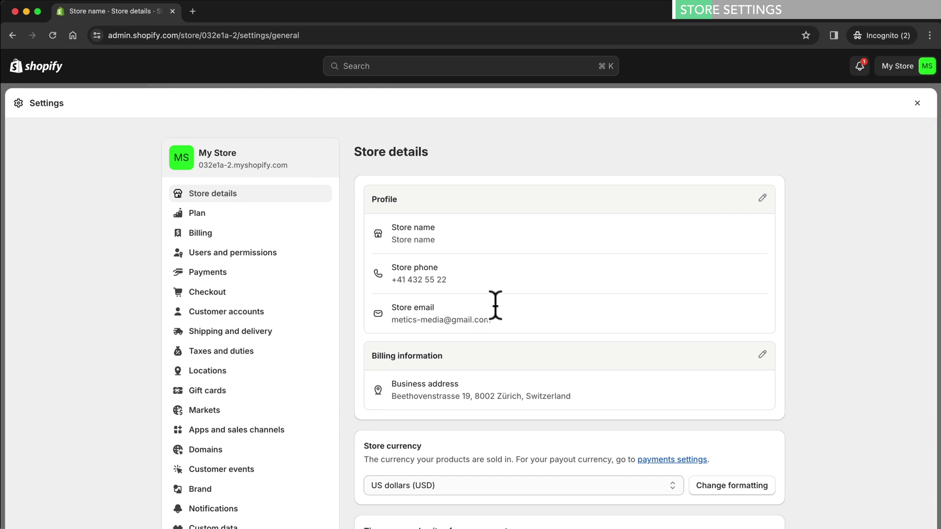
Replace the placeholder store name with 'coconut' in Store details and save it.
left_click(762, 198)
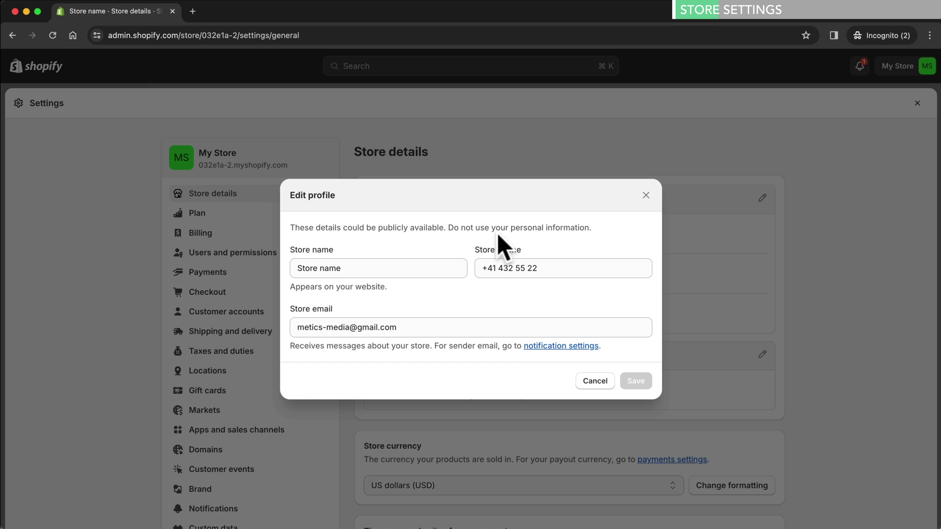
left_click_drag(362, 264, 294, 263)
type("coconut")
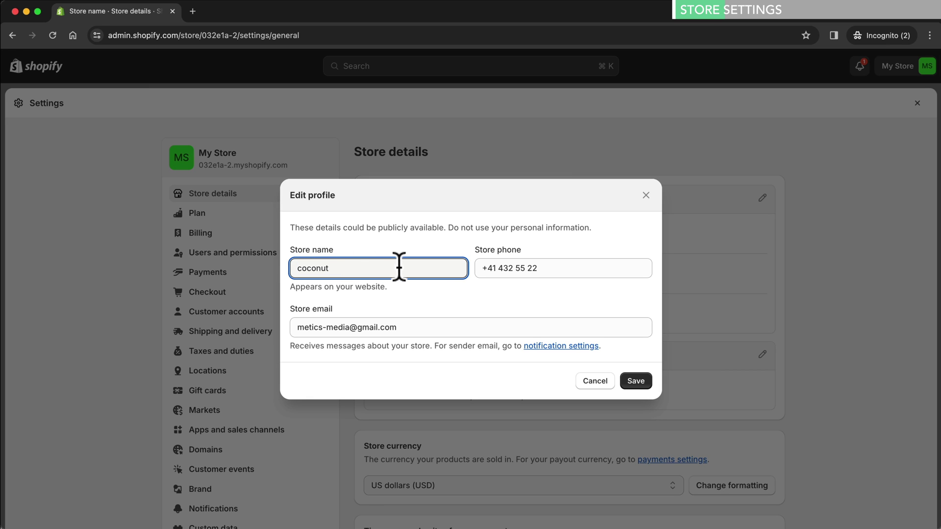
left_click(640, 385)
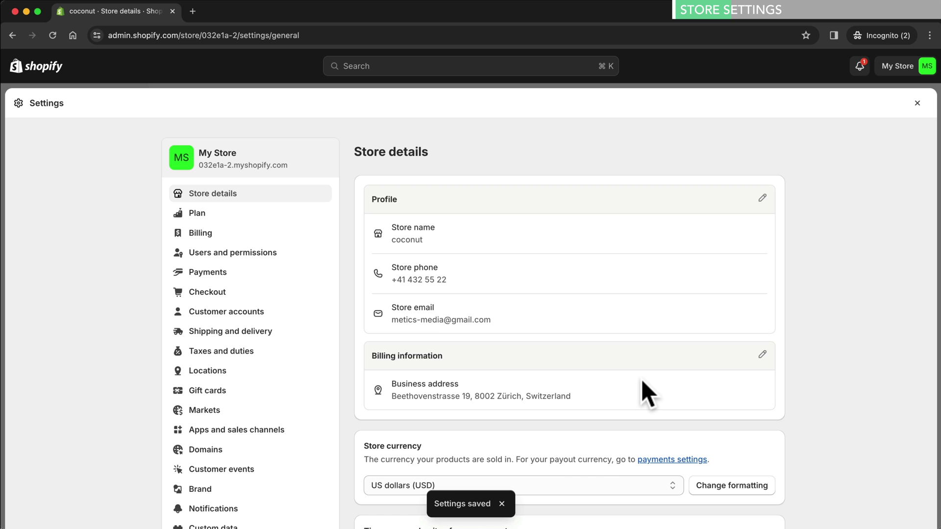
scroll(642, 380, "down", 5)
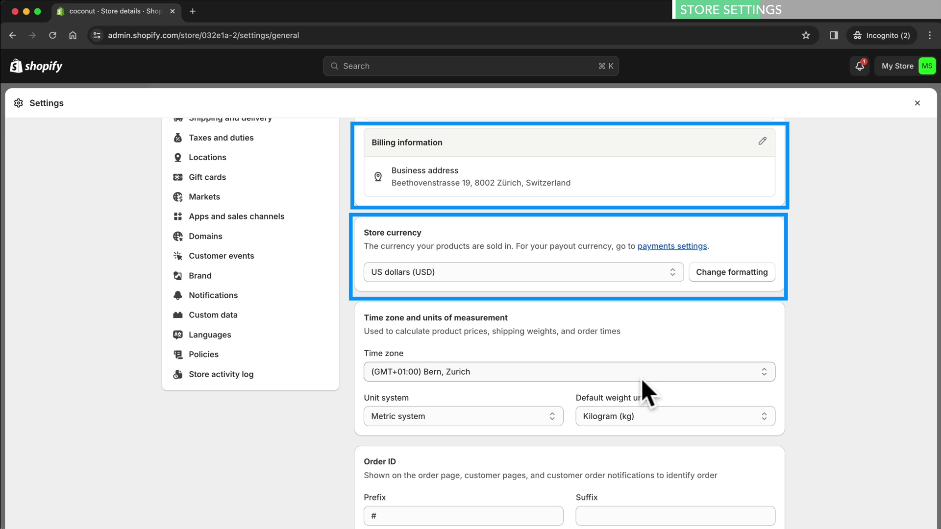
scroll(641, 379, "up", 5)
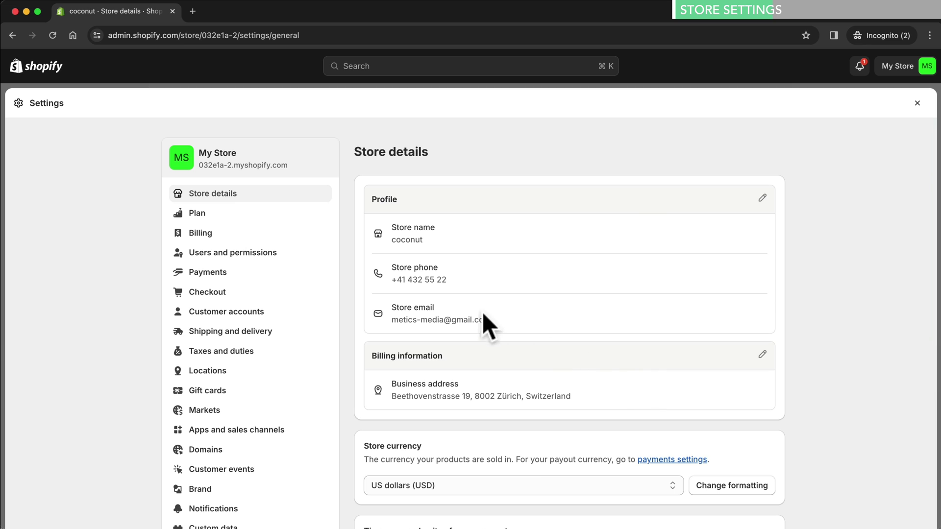
Go to Payments settings and start Activate Shopify Payments to reach the business information form.
left_click(296, 270)
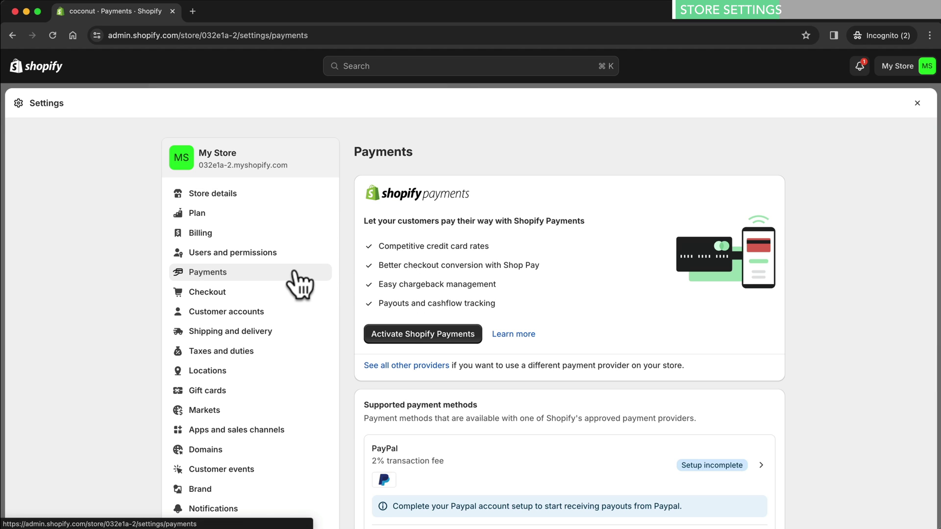
left_click(408, 337)
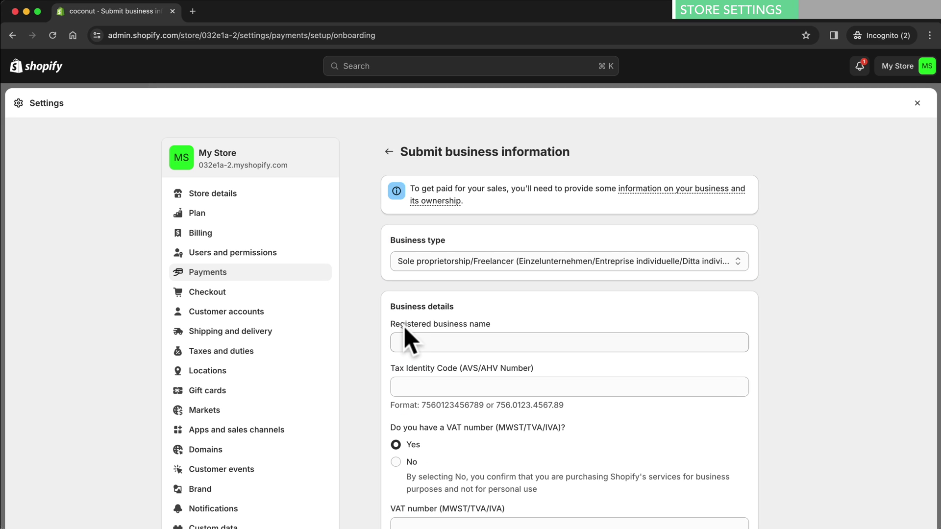
Review Shipping and delivery settings, then open Domains showing 032e1a-2.myshopify.com as primary.
left_click(266, 328)
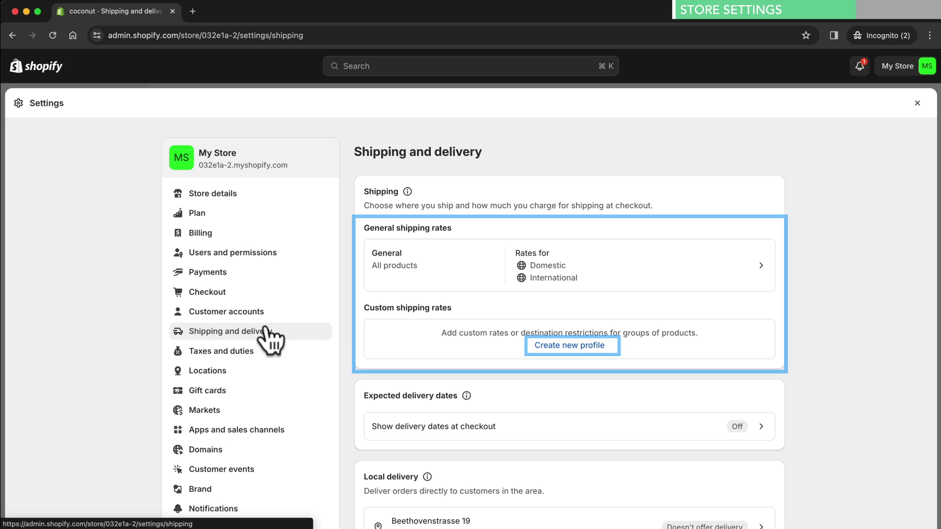
left_click(248, 451)
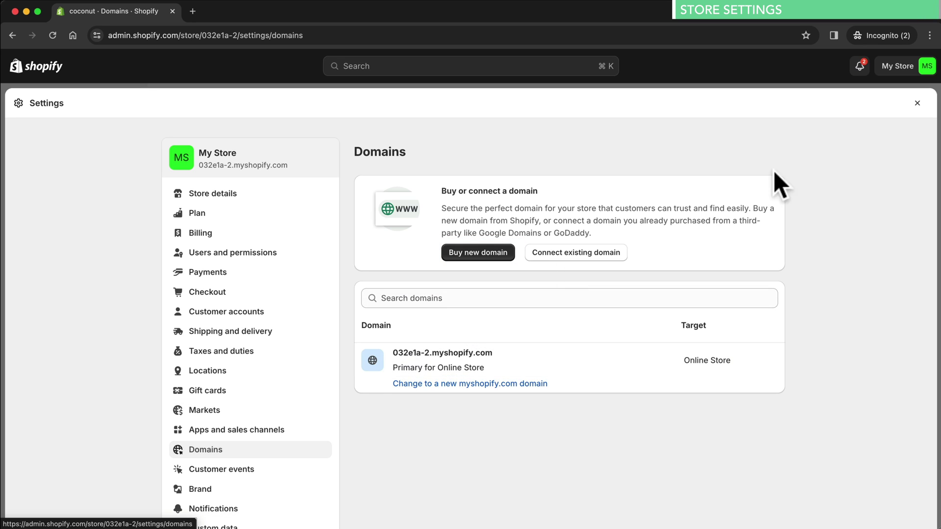
Close the Settings overlay to return to the admin Home page.
left_click(918, 104)
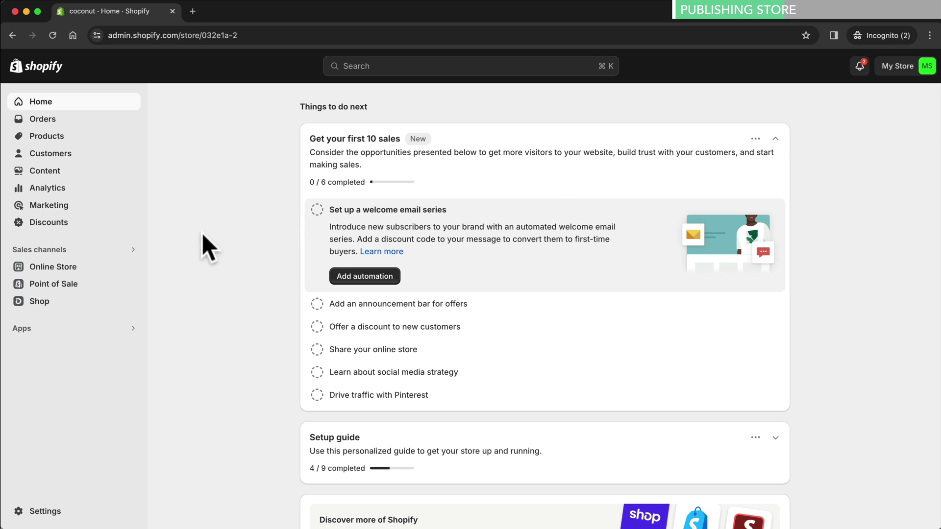
Remove the storefront password from the Online Store Themes page and view the public store.
left_click(77, 268)
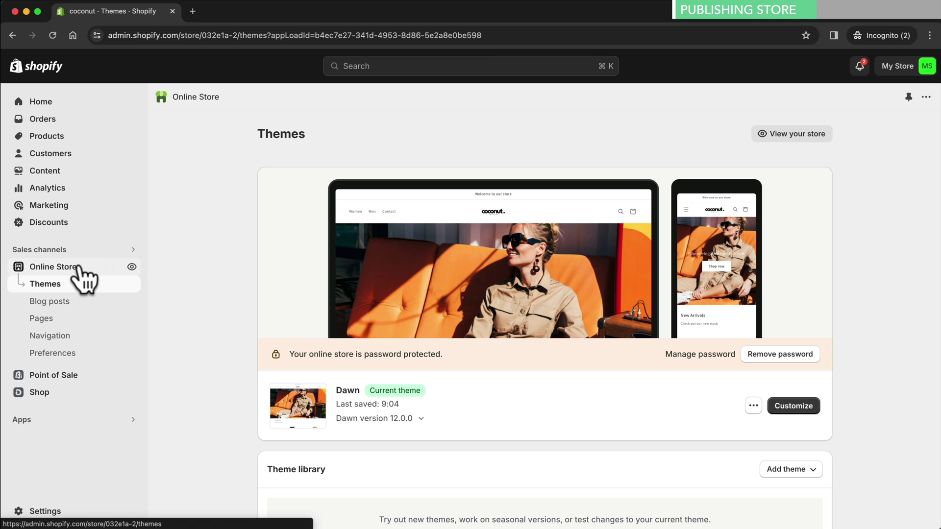
left_click(774, 354)
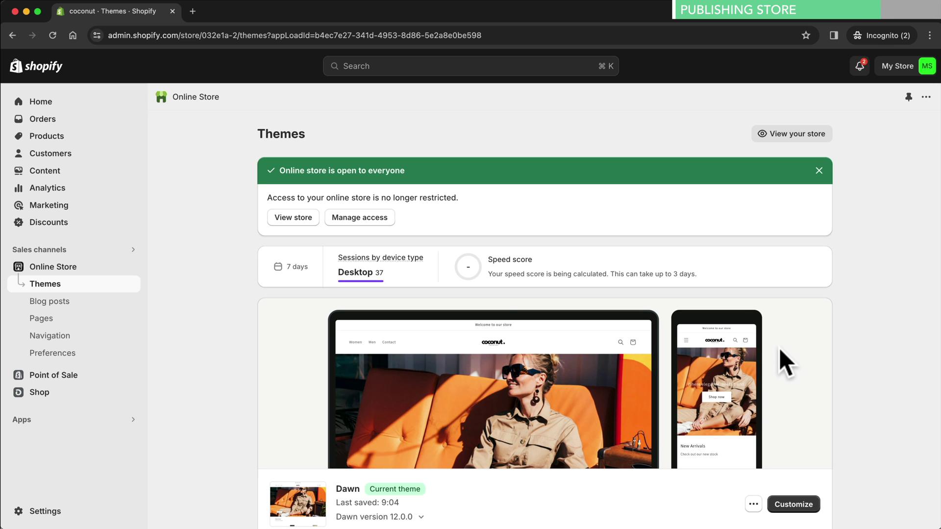
left_click(307, 217)
scroll(299, 213, "down", 5)
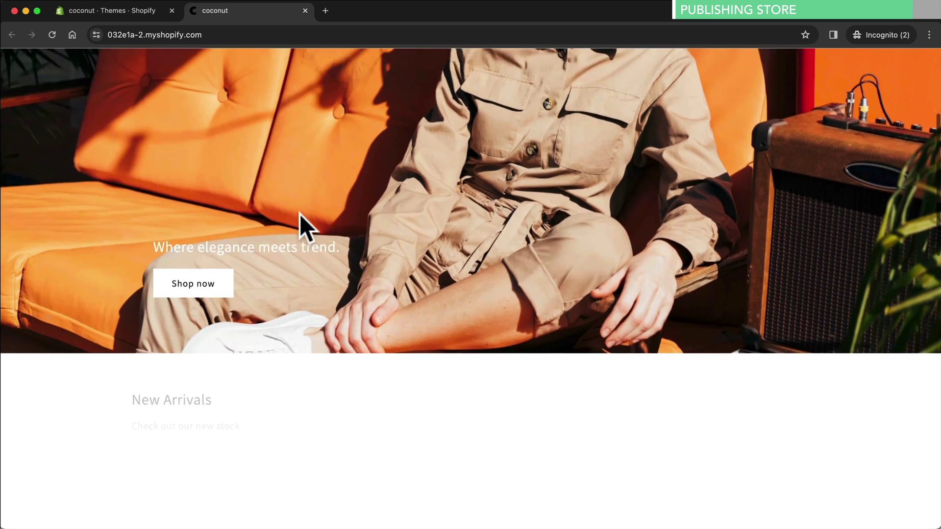